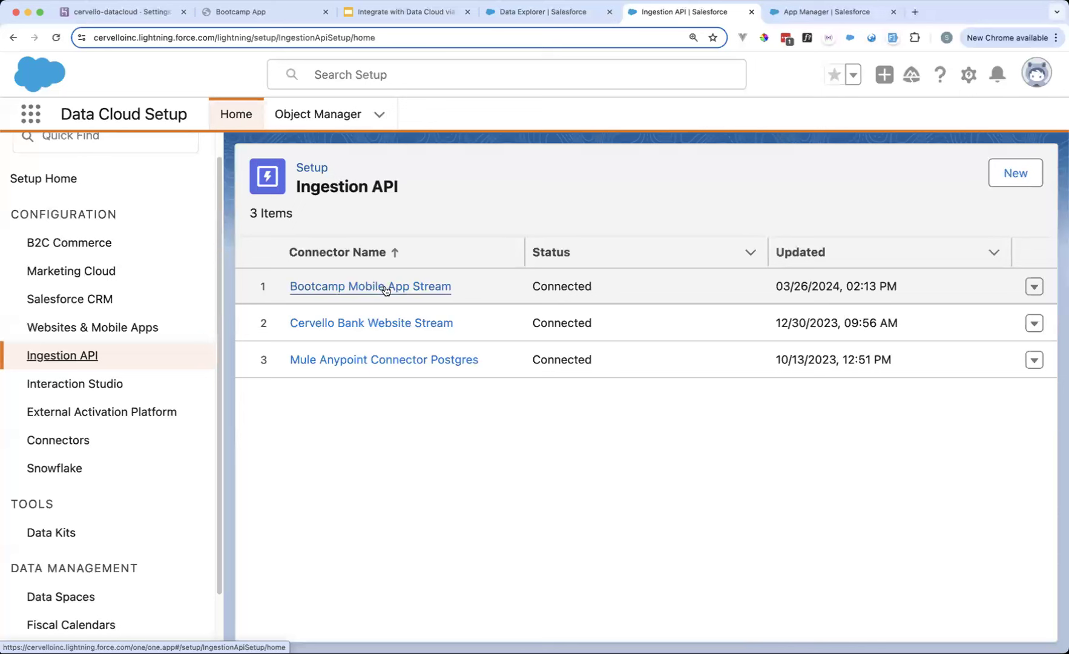
Open the Bootcamp Mobile App Stream connector and scroll to its five schema objects, including user_signup.
{"action": "left_click", "coordinate": [403, 287]}
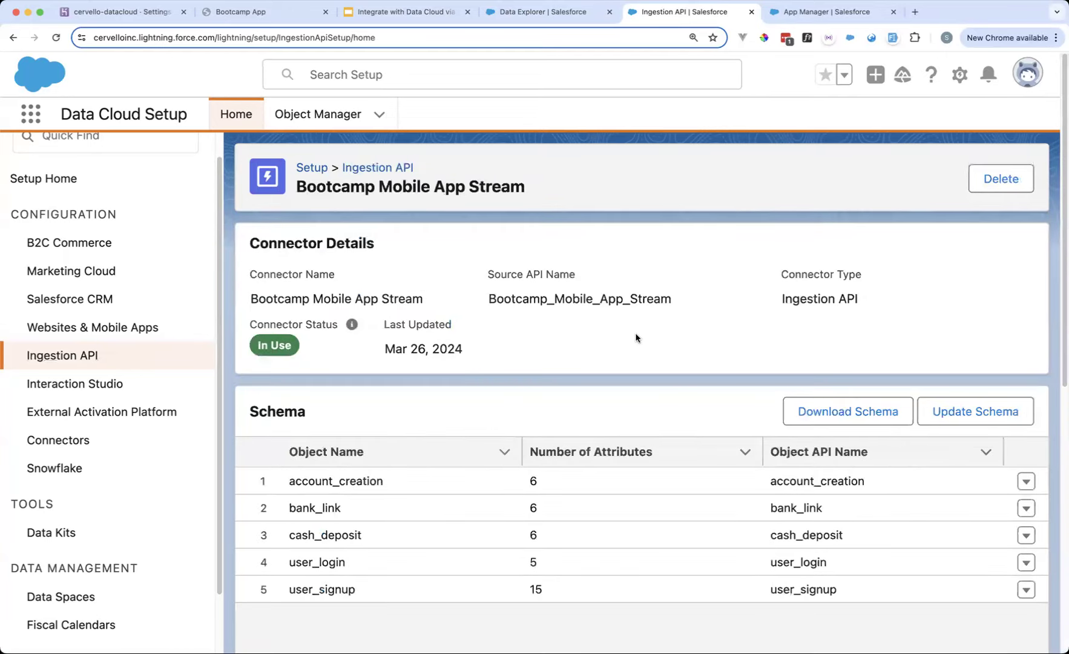
{"action": "scroll", "coordinate": [635, 333], "scroll_direction": "down", "scroll_amount": 2}
{"action": "scroll", "coordinate": [635, 337], "scroll_direction": "down", "scroll_amount": 3}
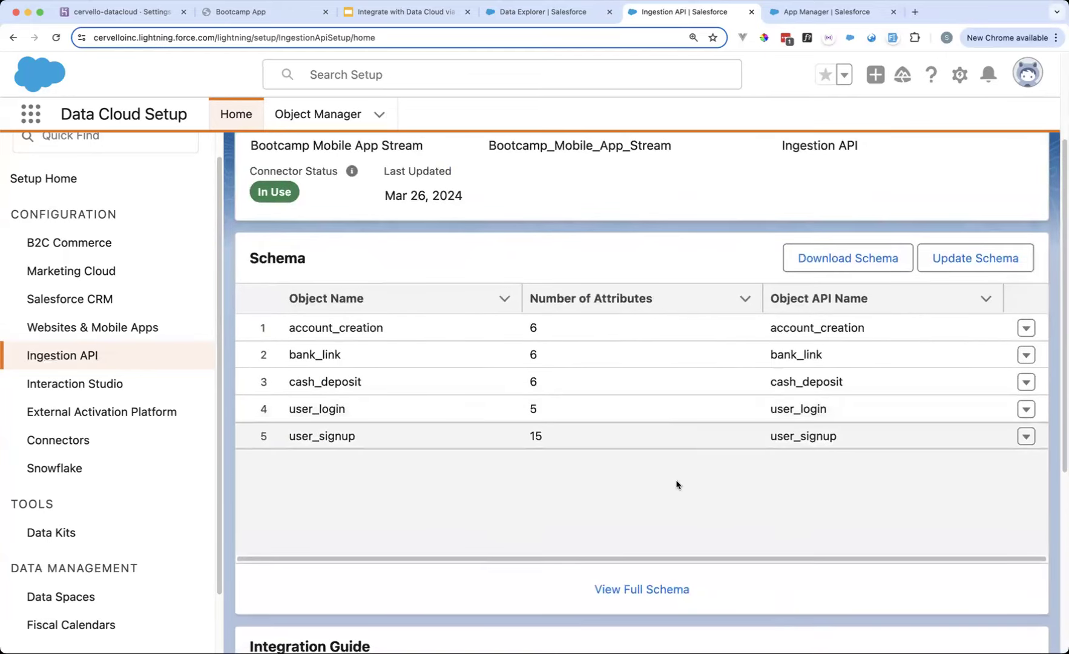
{"action": "left_click", "coordinate": [634, 589]}
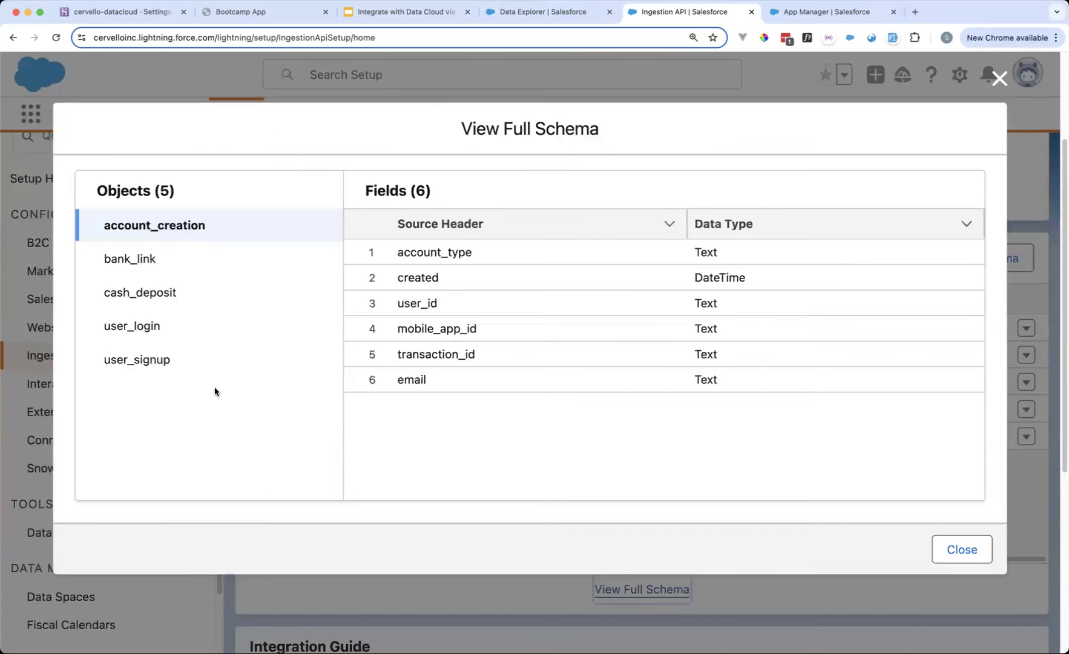
{"action": "left_click", "coordinate": [169, 359]}
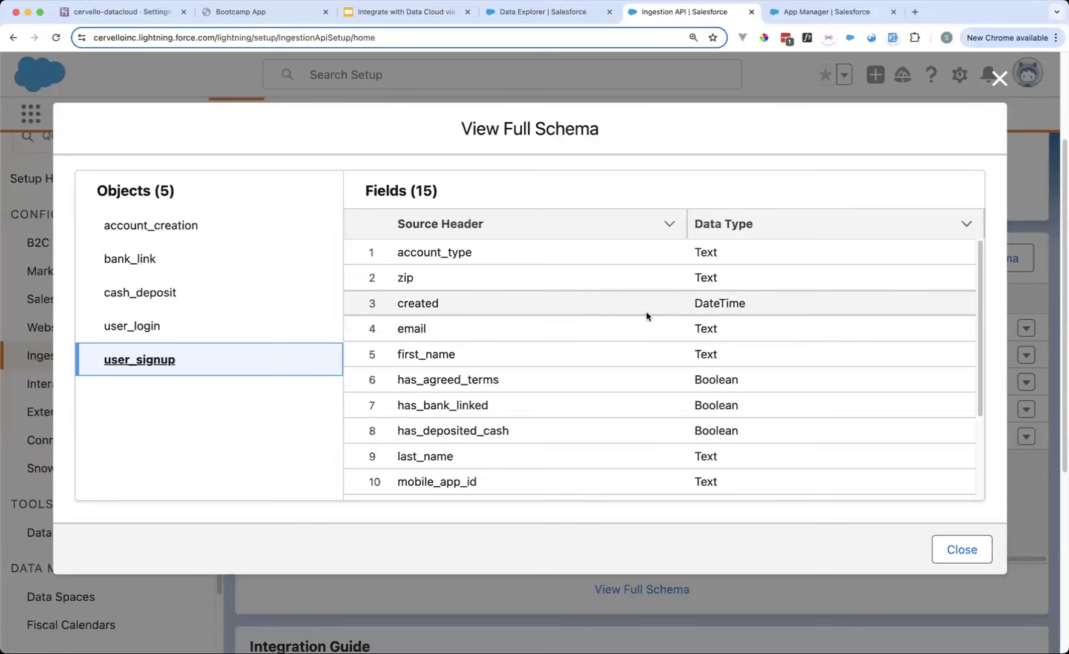
{"action": "scroll", "coordinate": [530, 275], "scroll_direction": "down", "scroll_amount": 5}
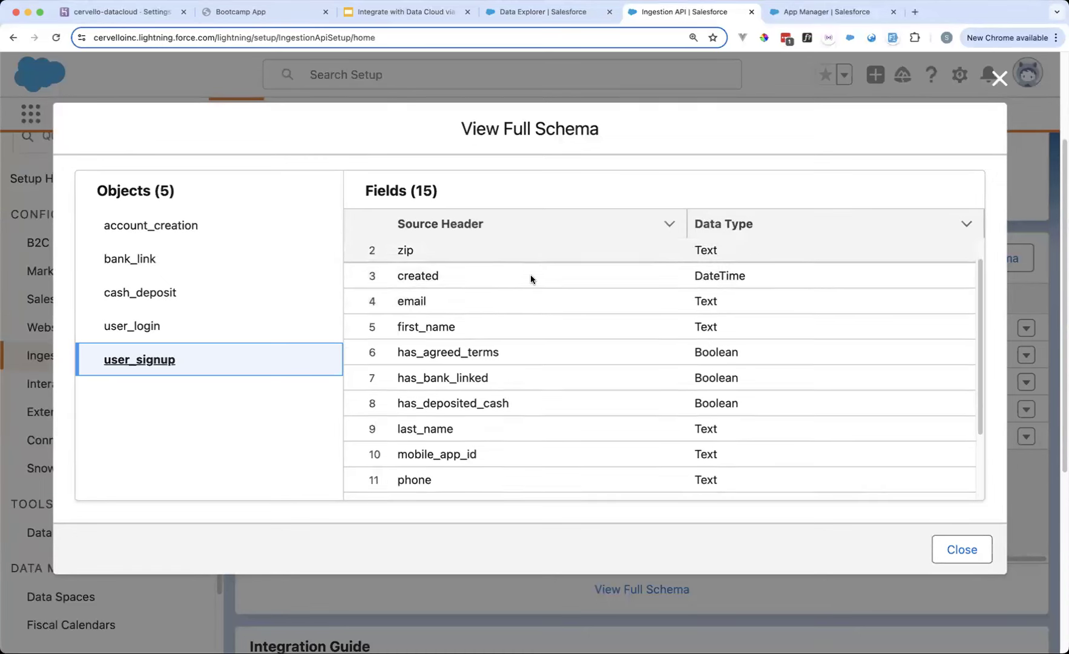
{"action": "scroll", "coordinate": [530, 274], "scroll_direction": "up", "scroll_amount": 5}
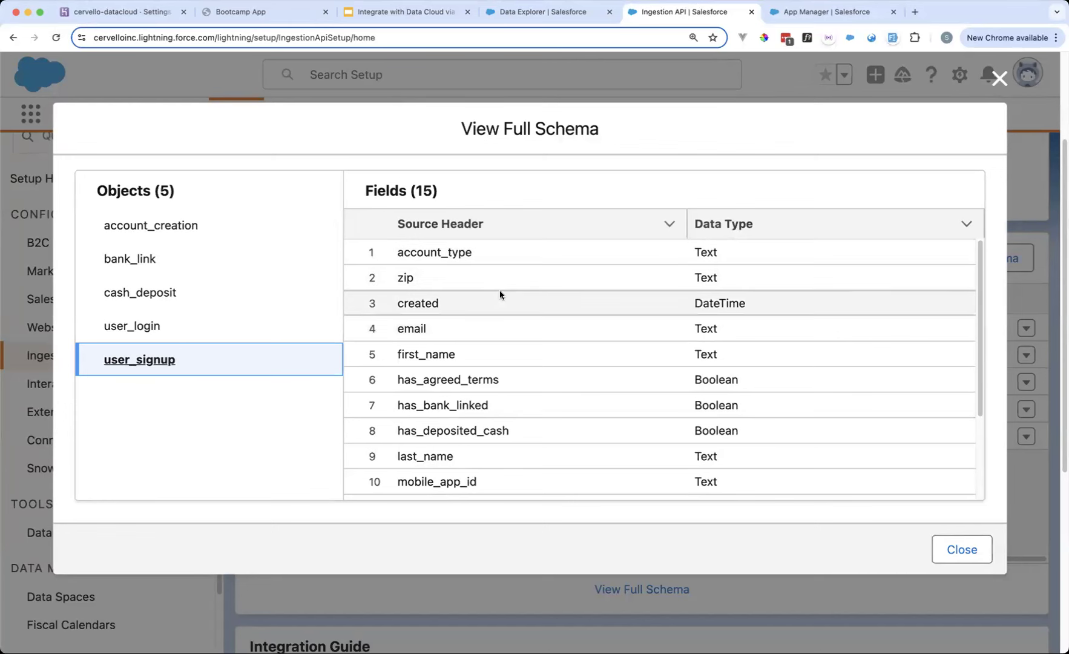
{"action": "left_click", "coordinate": [438, 253]}
{"action": "scroll", "coordinate": [533, 342], "scroll_direction": "down", "scroll_amount": 1}
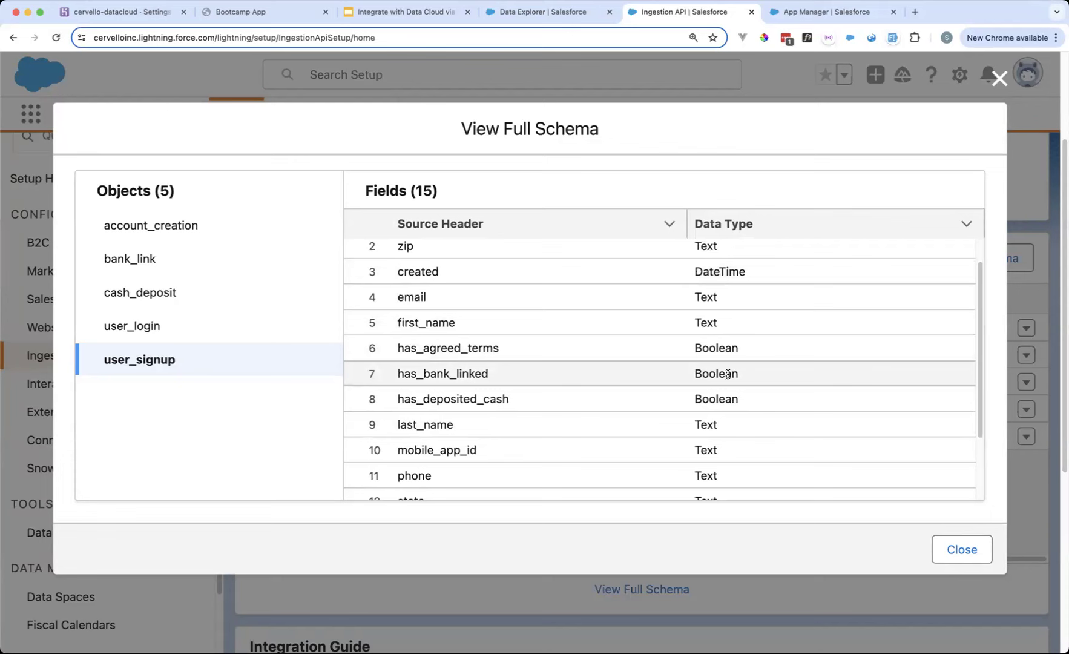
{"action": "scroll", "coordinate": [726, 369], "scroll_direction": "up", "scroll_amount": 1}
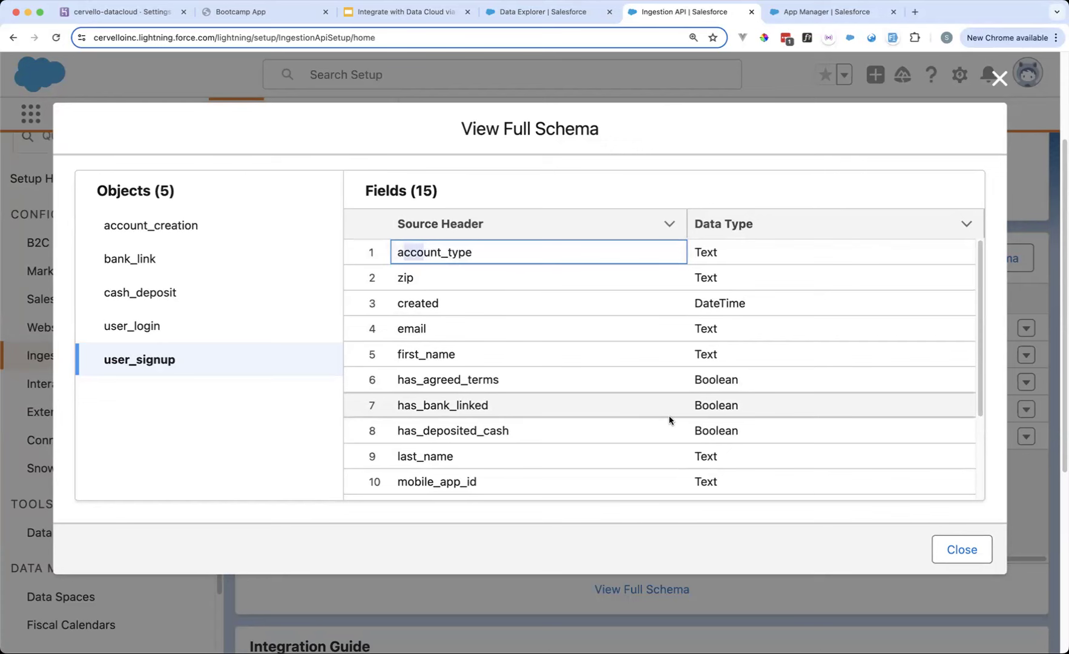
{"action": "scroll", "coordinate": [752, 420], "scroll_direction": "down", "scroll_amount": 5}
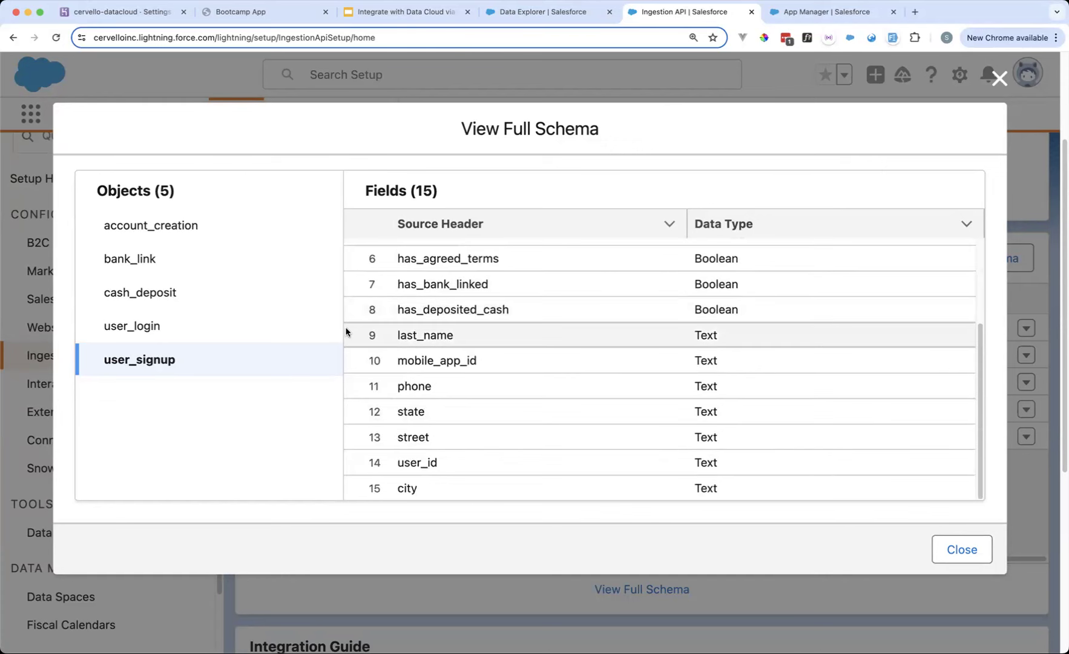
{"action": "left_click", "coordinate": [179, 322]}
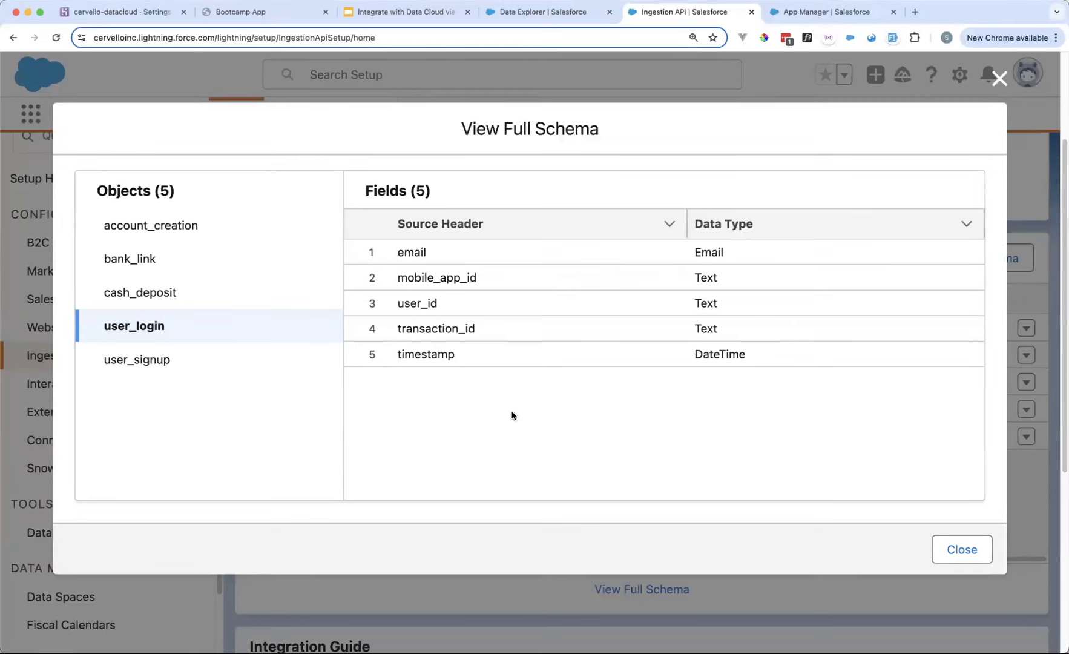
{"action": "left_click", "coordinate": [186, 293]}
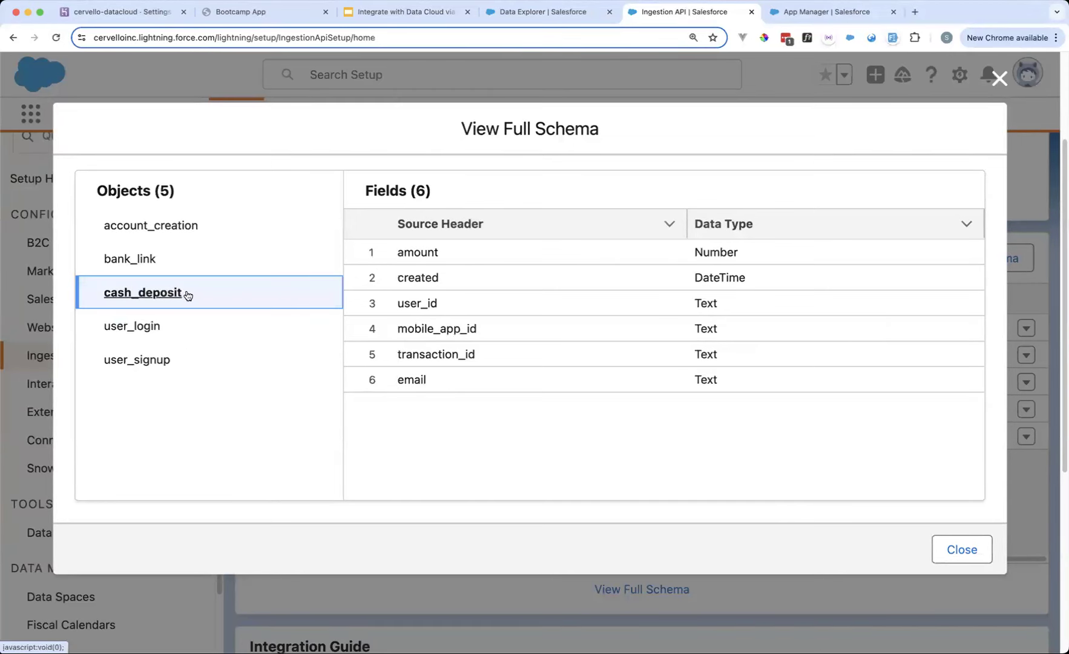
{"action": "left_click", "coordinate": [161, 272]}
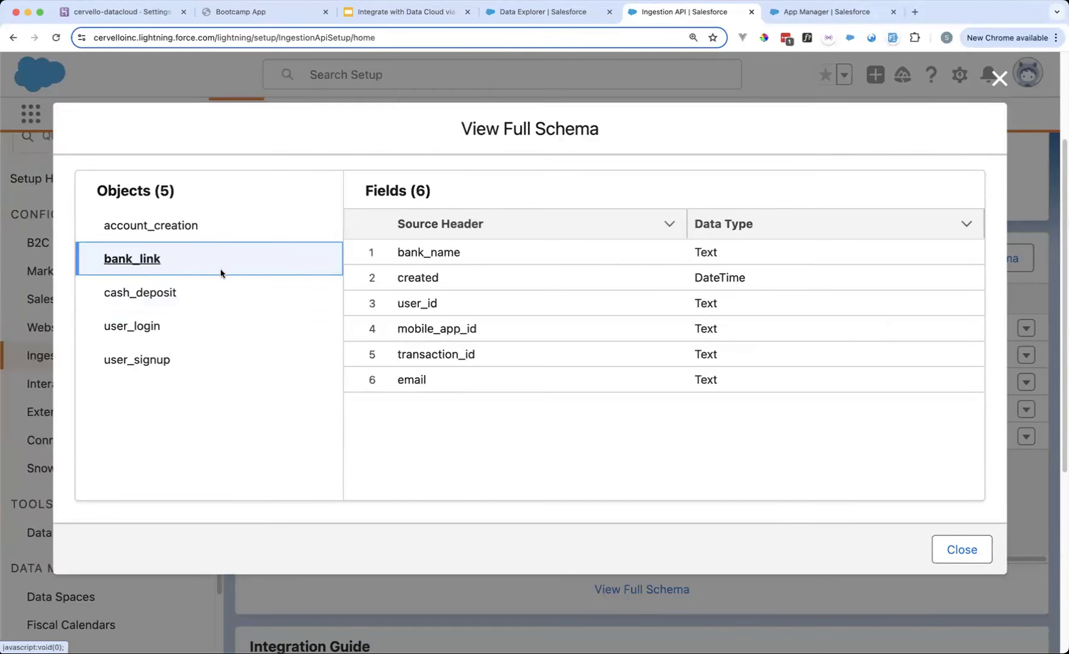
{"action": "left_click", "coordinate": [191, 229]}
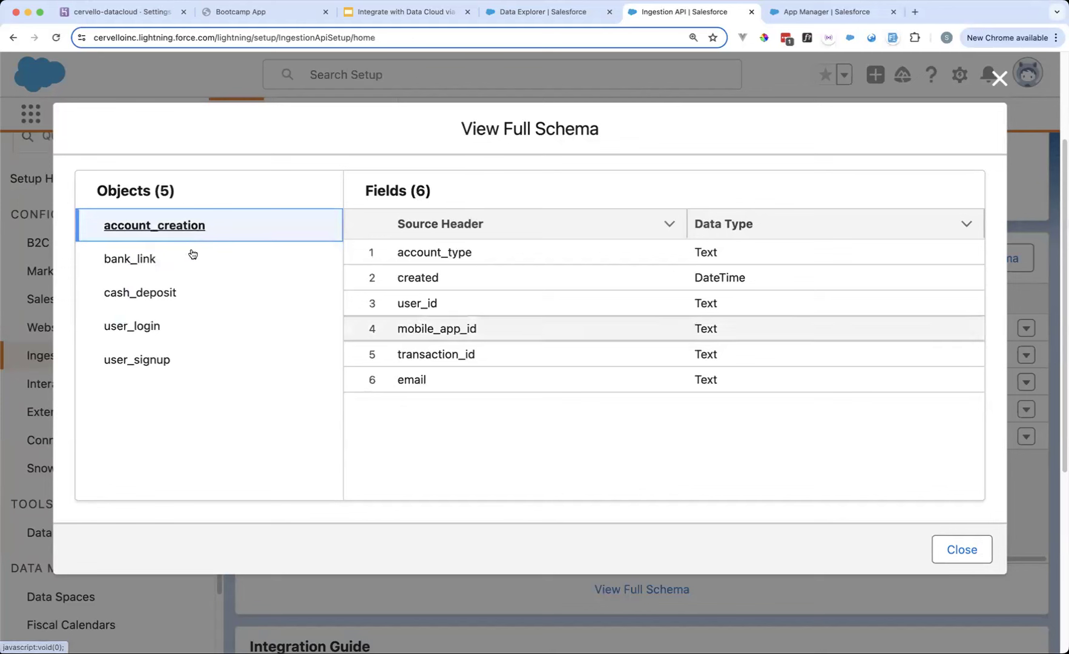
{"action": "left_click", "coordinate": [174, 260]}
{"action": "left_click", "coordinate": [171, 328]}
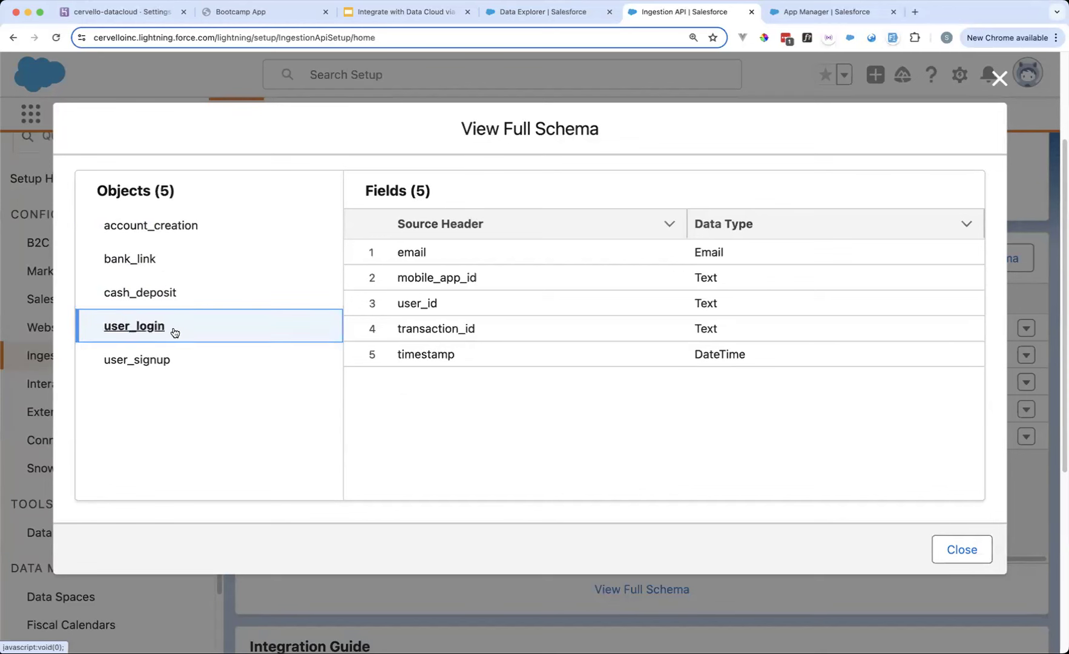
{"action": "left_click", "coordinate": [158, 371]}
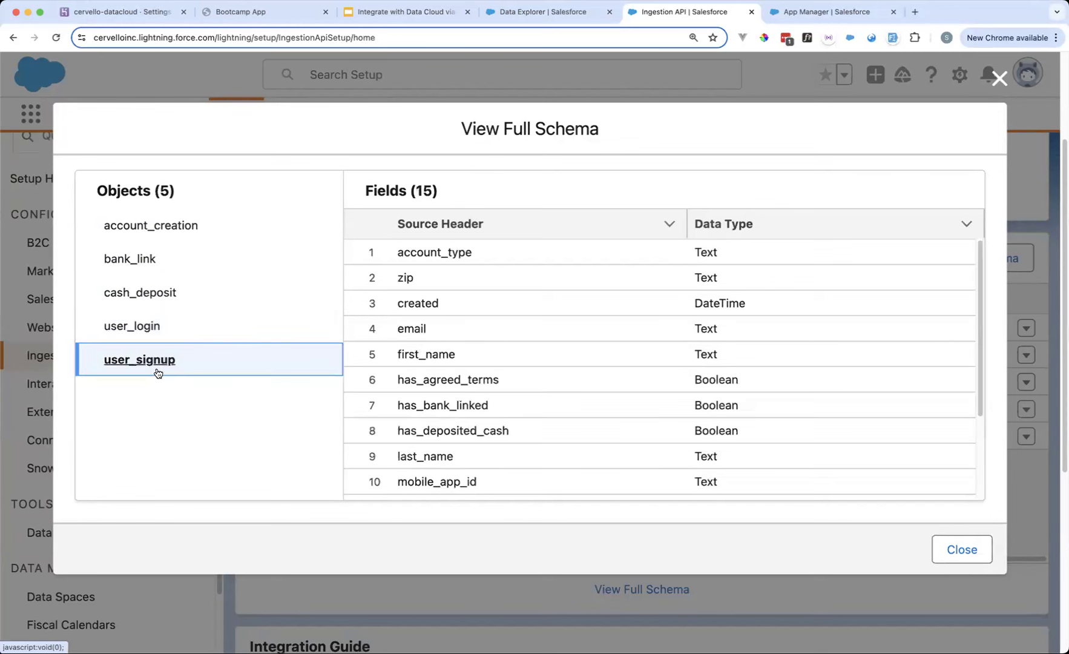
{"action": "scroll", "coordinate": [727, 364], "scroll_direction": "down", "scroll_amount": 3}
{"action": "scroll", "coordinate": [727, 365], "scroll_direction": "up", "scroll_amount": 3}
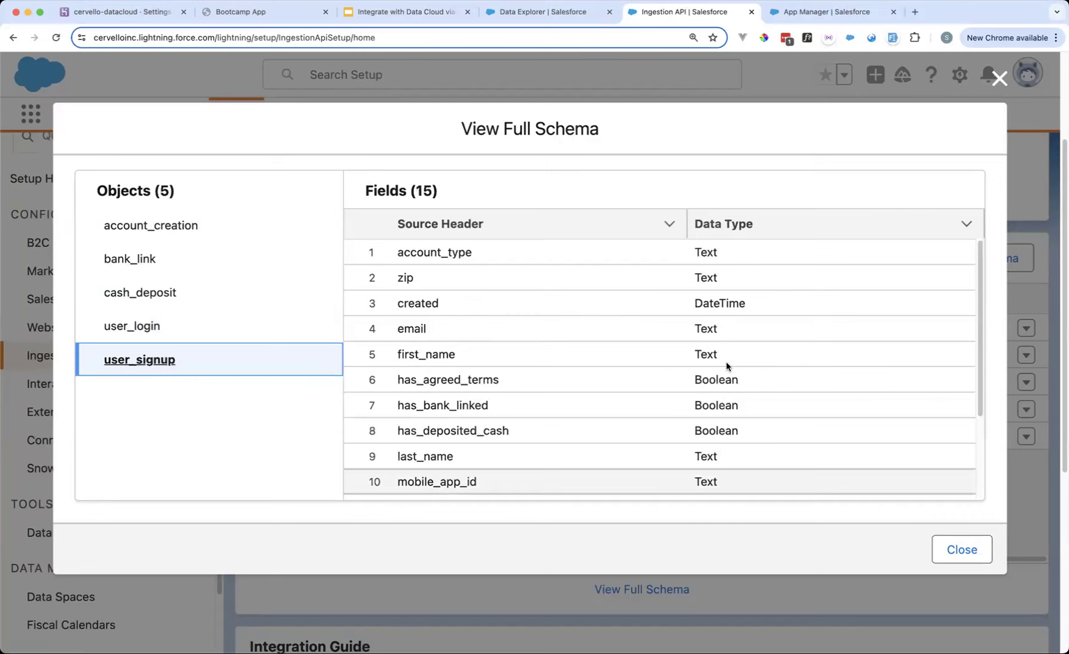
{"action": "scroll", "coordinate": [726, 366], "scroll_direction": "down", "scroll_amount": 3}
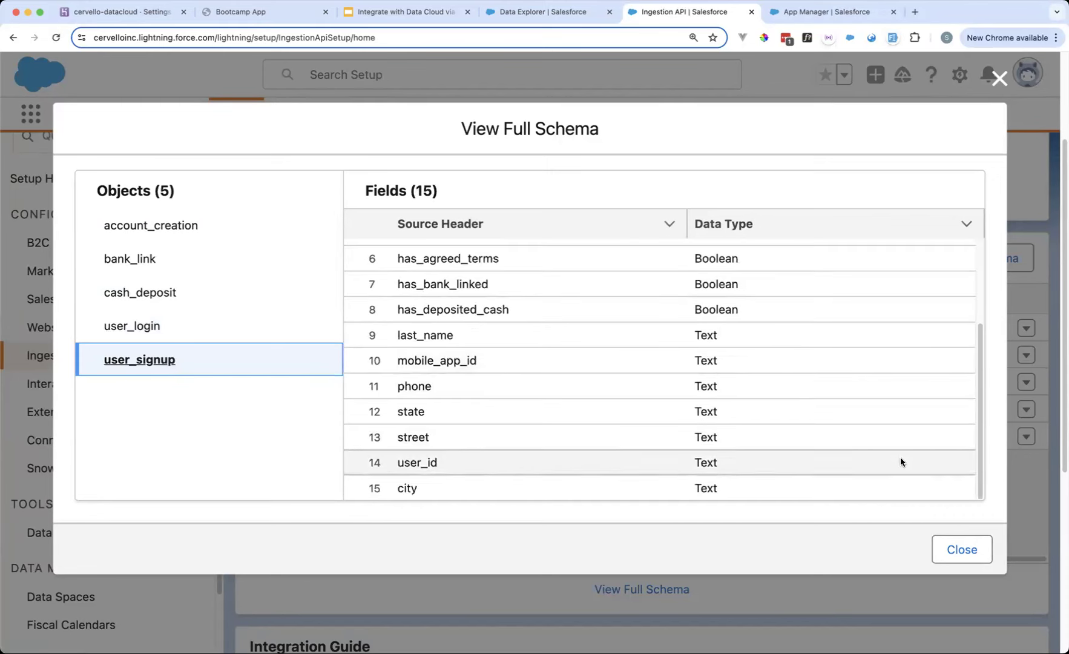
{"action": "left_click", "coordinate": [962, 549]}
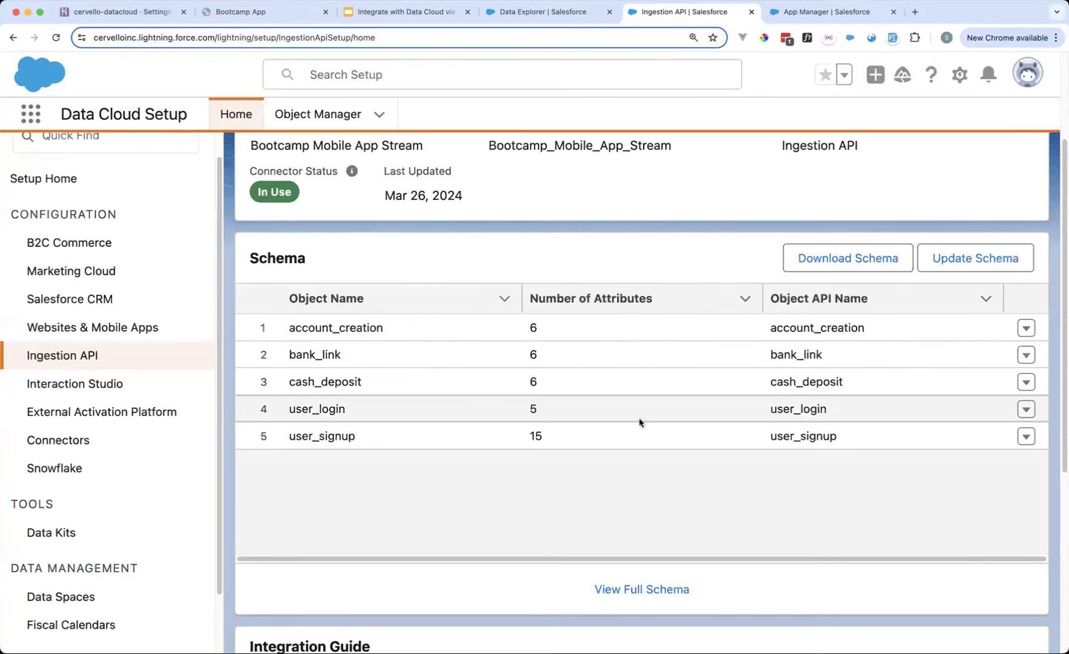
{"action": "scroll", "coordinate": [668, 489], "scroll_direction": "down", "scroll_amount": 5}
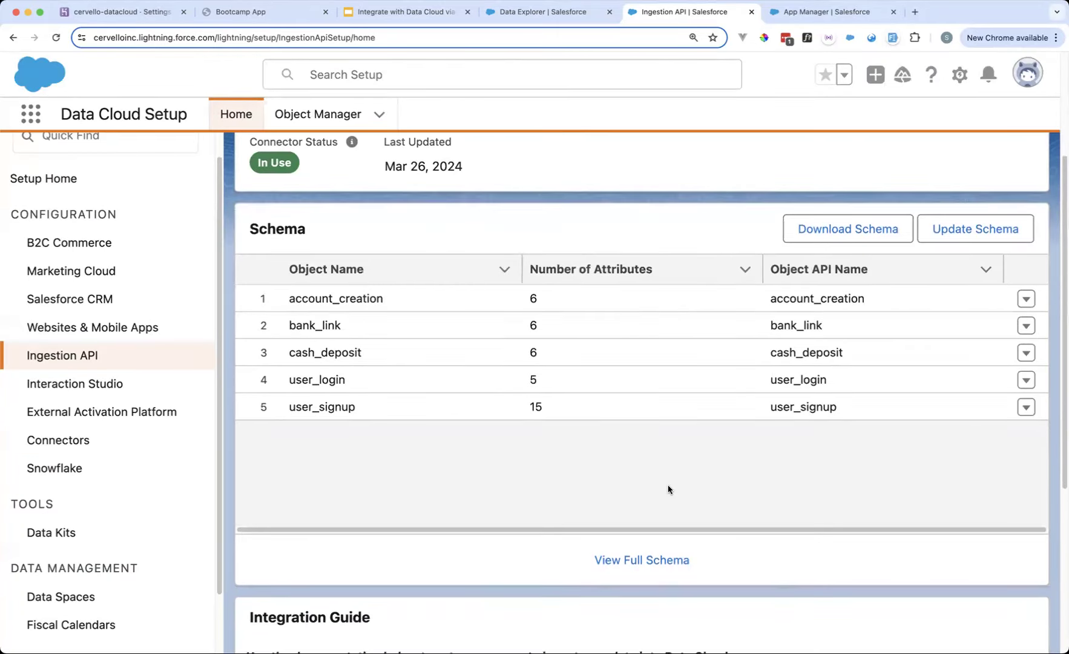
{"action": "scroll", "coordinate": [602, 215], "scroll_direction": "up", "scroll_amount": 3}
{"action": "scroll", "coordinate": [603, 215], "scroll_direction": "down", "scroll_amount": 4}
{"action": "scroll", "coordinate": [666, 273], "scroll_direction": "up", "scroll_amount": 1}
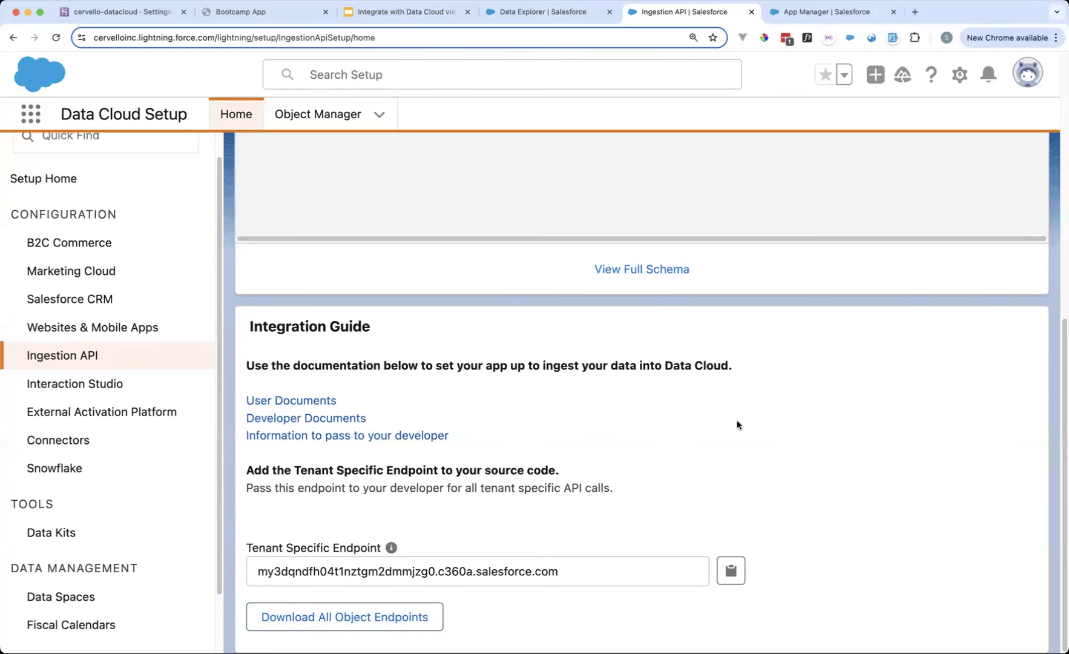
{"action": "scroll", "coordinate": [736, 423], "scroll_direction": "up", "scroll_amount": 8}
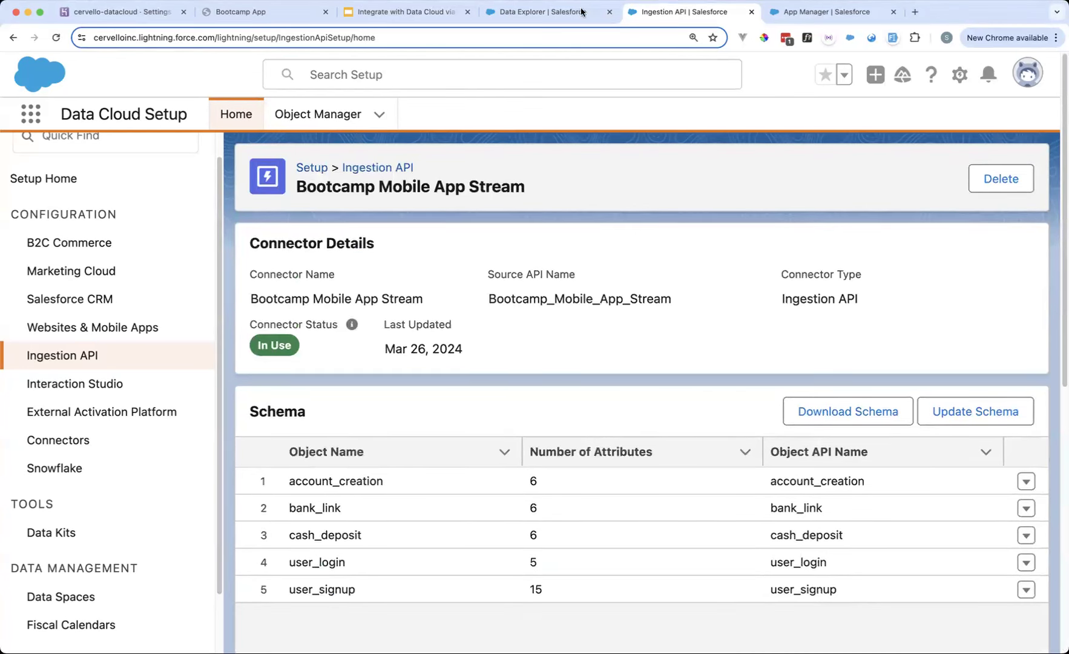
Open the Bootcamp user_signup data stream from Data Explorer and scroll through its fields list.
{"action": "left_click", "coordinate": [559, 13]}
{"action": "left_click", "coordinate": [269, 121]}
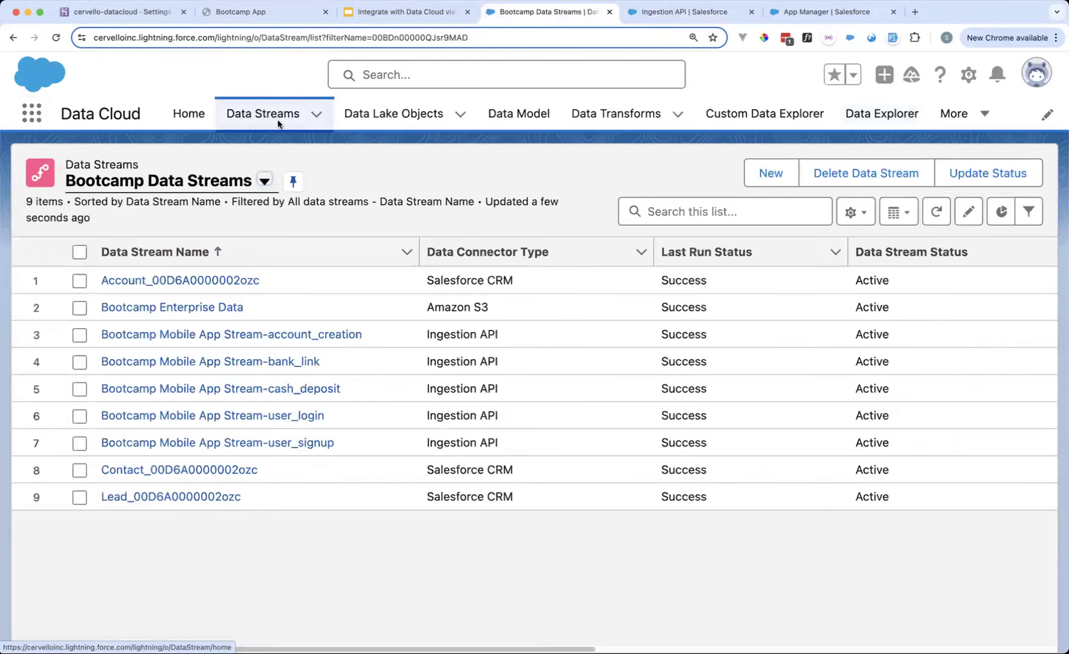
{"action": "left_click", "coordinate": [299, 444]}
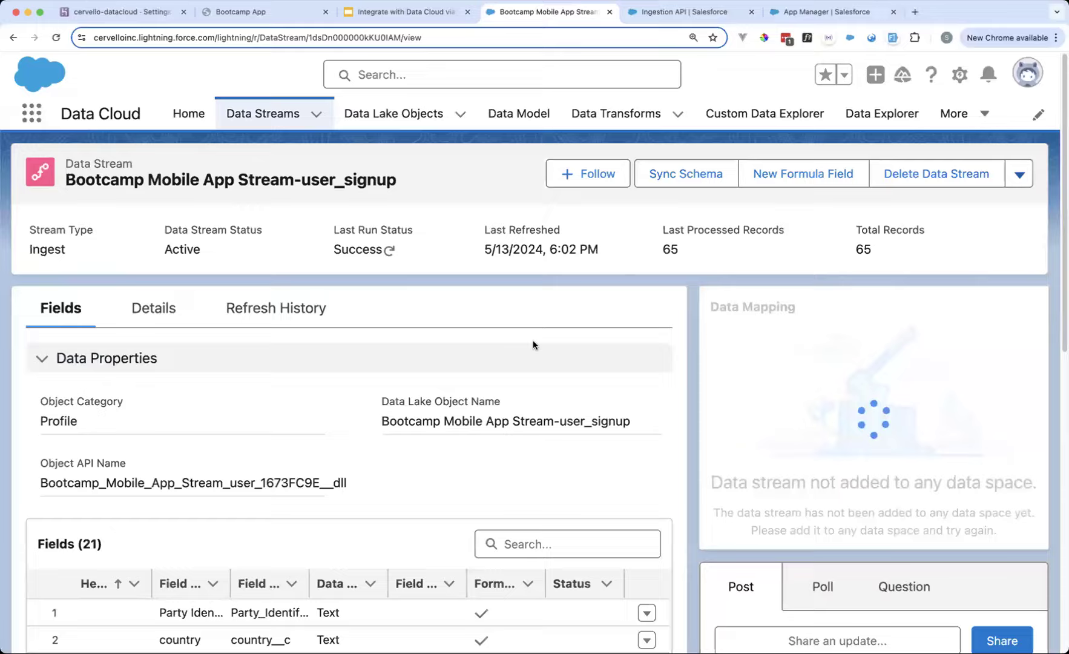
{"action": "scroll", "coordinate": [532, 340], "scroll_direction": "down", "scroll_amount": 6}
{"action": "scroll", "coordinate": [486, 334], "scroll_direction": "down", "scroll_amount": 1}
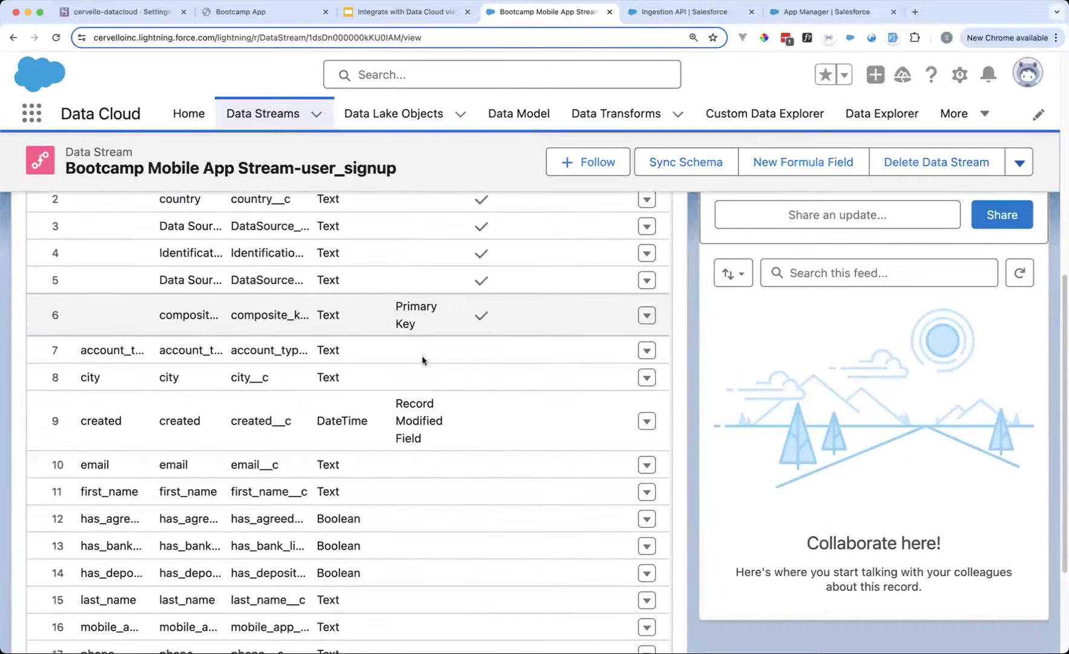
{"action": "scroll", "coordinate": [242, 448], "scroll_direction": "down", "scroll_amount": 1}
{"action": "scroll", "coordinate": [264, 450], "scroll_direction": "down", "scroll_amount": 1}
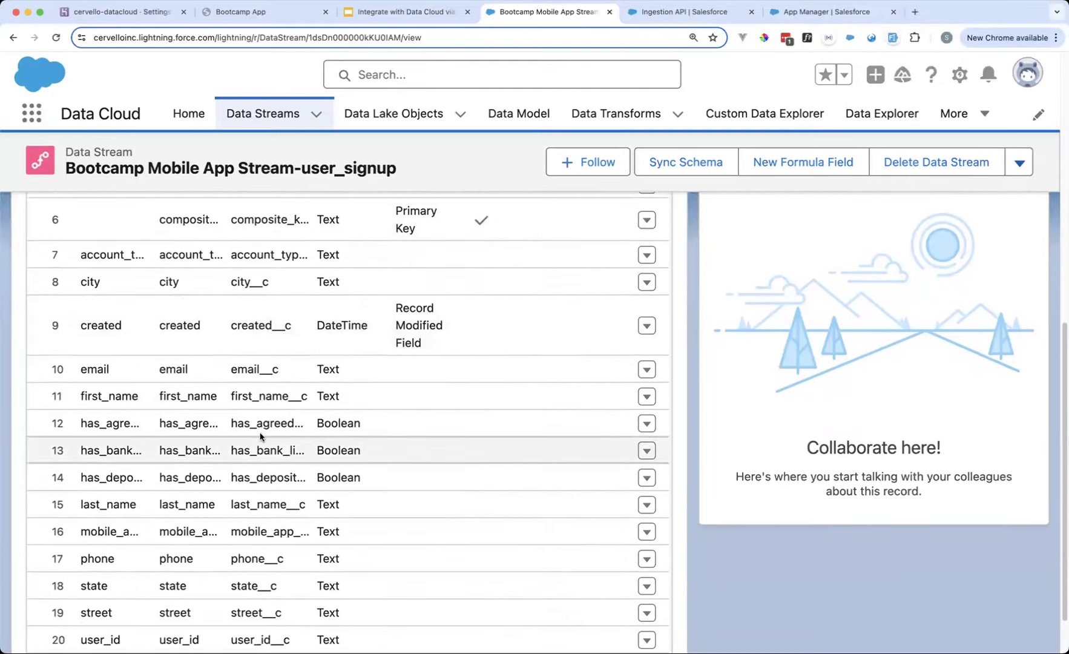
{"action": "scroll", "coordinate": [185, 501], "scroll_direction": "down", "scroll_amount": 1}
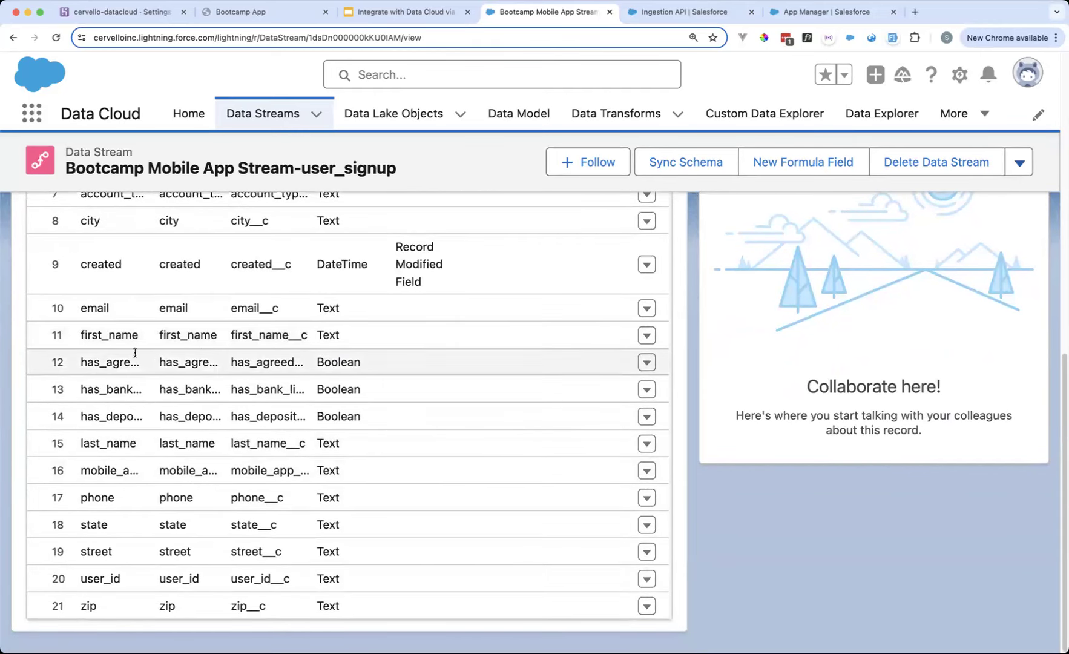
{"action": "scroll", "coordinate": [180, 332], "scroll_direction": "up", "scroll_amount": 6}
Widen the Header Label column for full labels, then narrow it to reveal the Status column.
{"action": "left_click_drag", "start_coordinate": [152, 357], "coordinate": [276, 358]}
{"action": "scroll", "coordinate": [224, 488], "scroll_direction": "down", "scroll_amount": 6}
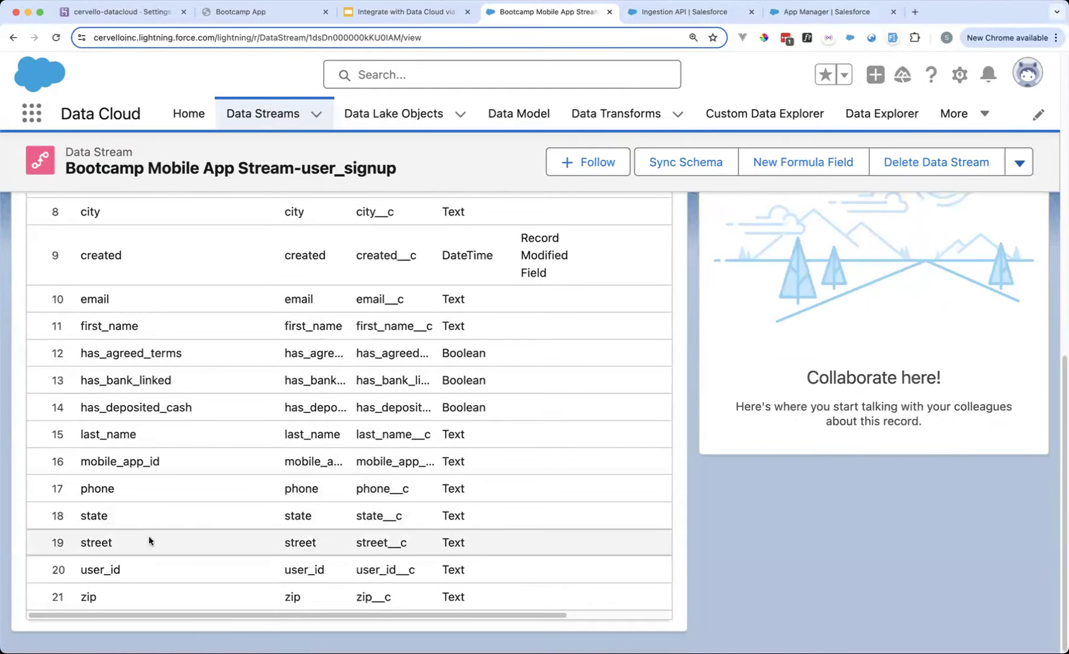
{"action": "scroll", "coordinate": [173, 519], "scroll_direction": "up", "scroll_amount": 1}
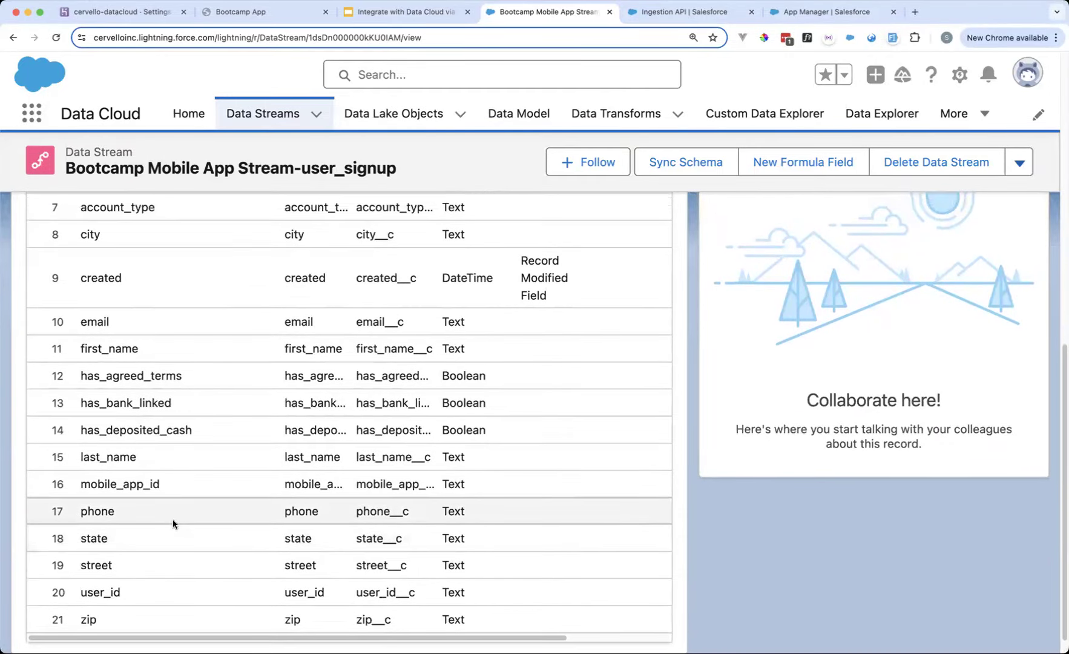
{"action": "scroll", "coordinate": [173, 518], "scroll_direction": "up", "scroll_amount": 5}
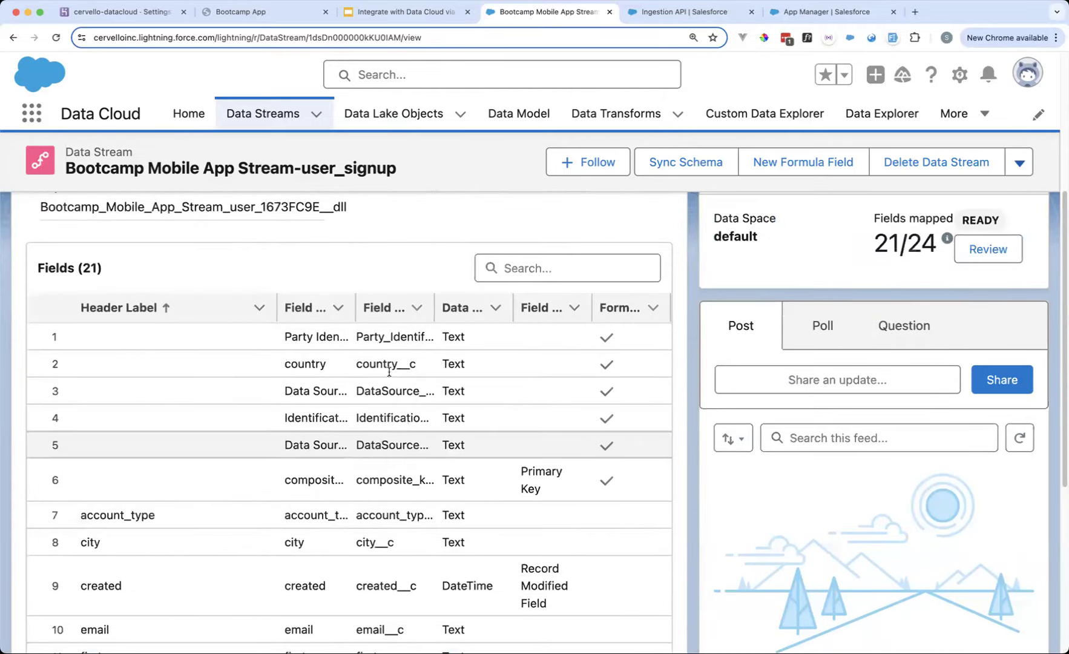
{"action": "left_click_drag", "start_coordinate": [275, 307], "coordinate": [222, 307]}
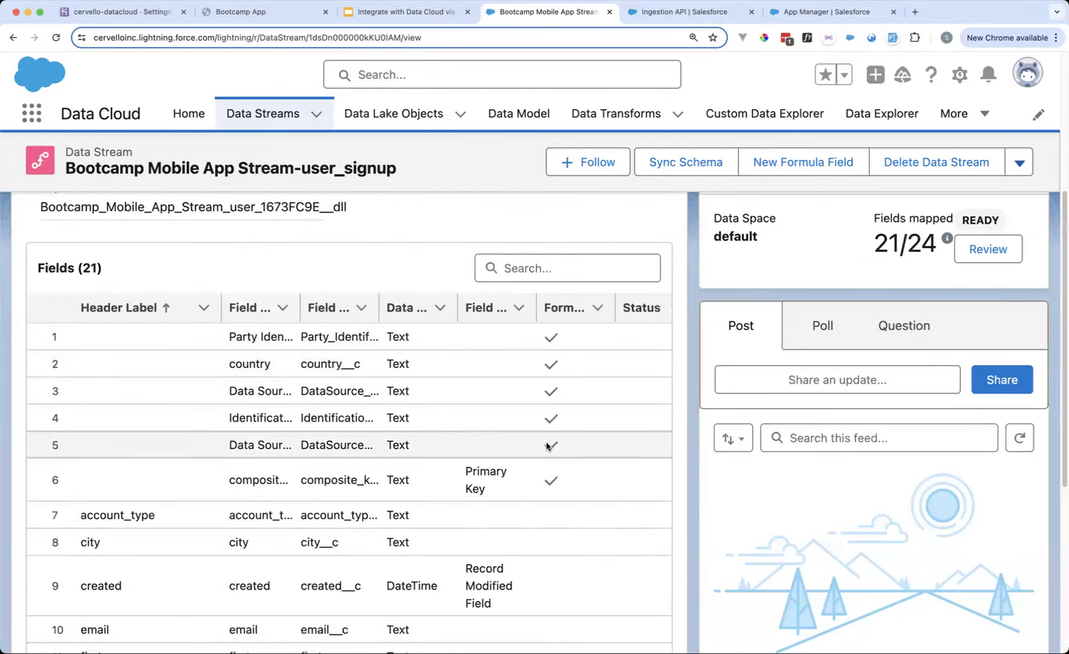
{"action": "scroll", "coordinate": [481, 484], "scroll_direction": "down", "scroll_amount": 1}
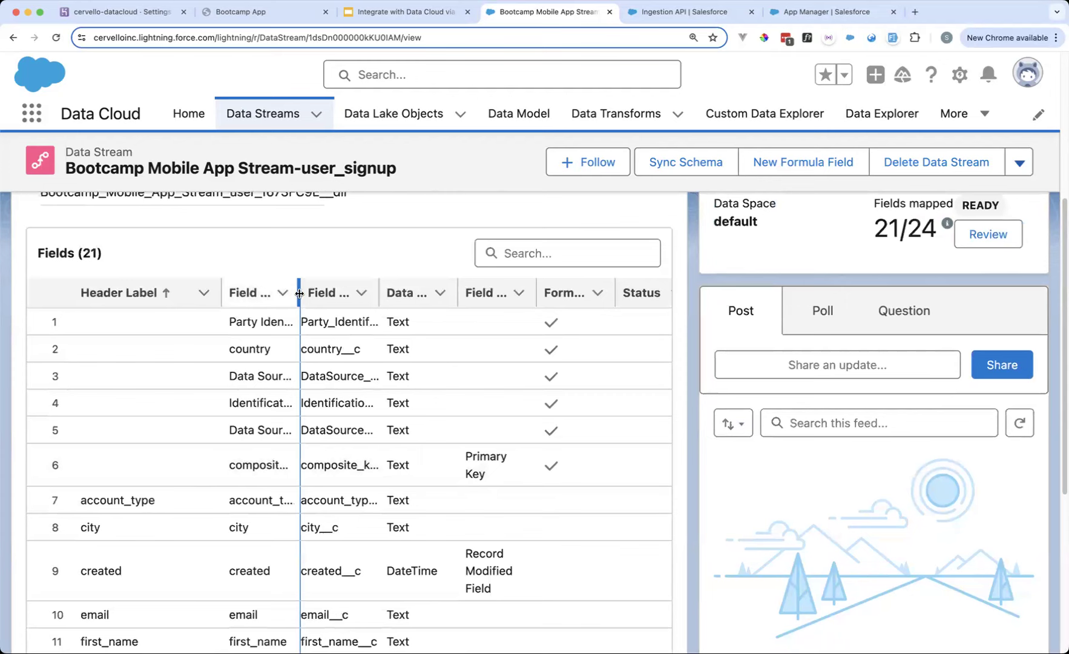
Widen the Field Label column and show the country field's options.
{"action": "left_click_drag", "start_coordinate": [299, 294], "coordinate": [379, 293]}
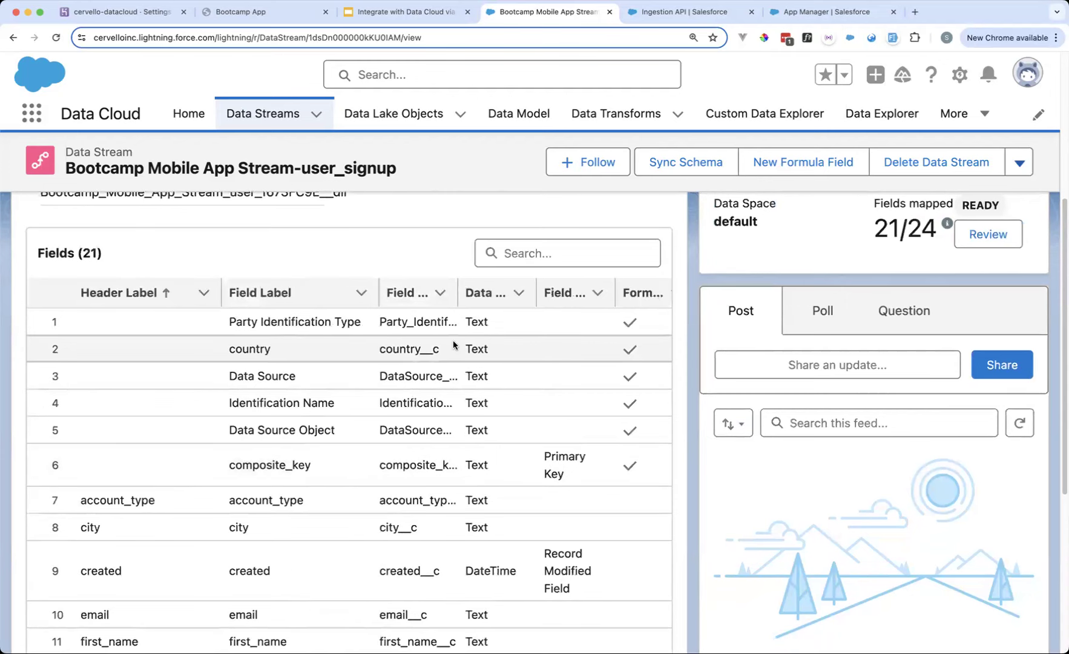
{"action": "scroll", "coordinate": [453, 345], "scroll_direction": "right", "scroll_amount": 2}
{"action": "scroll", "coordinate": [453, 345], "scroll_direction": "right", "scroll_amount": 3}
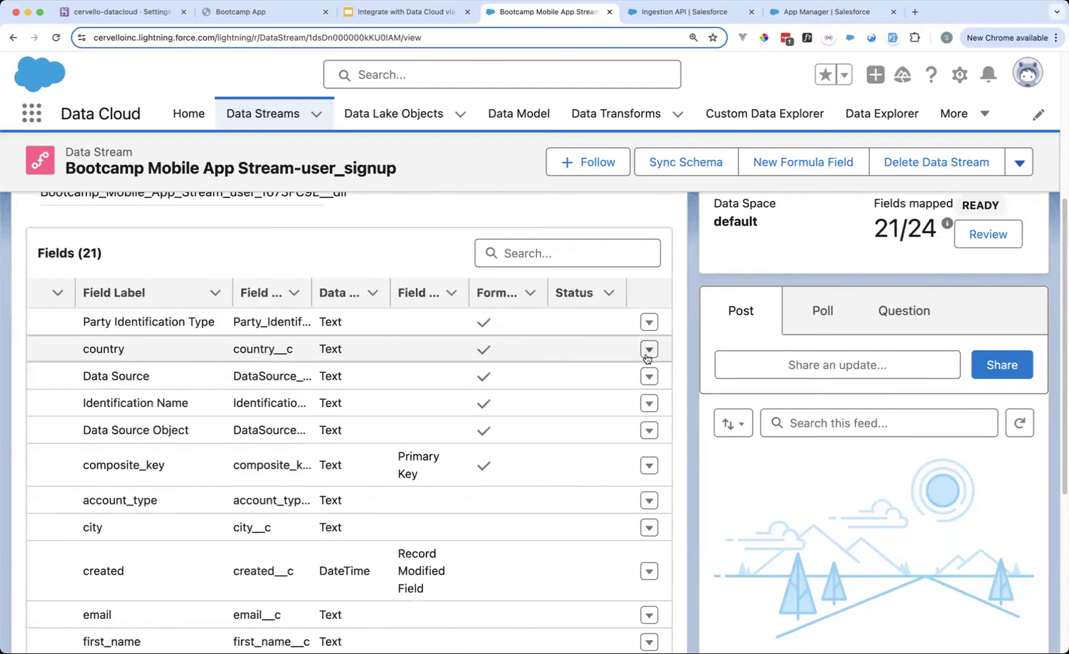
{"action": "left_click", "coordinate": [646, 356]}
{"action": "left_click", "coordinate": [617, 378]}
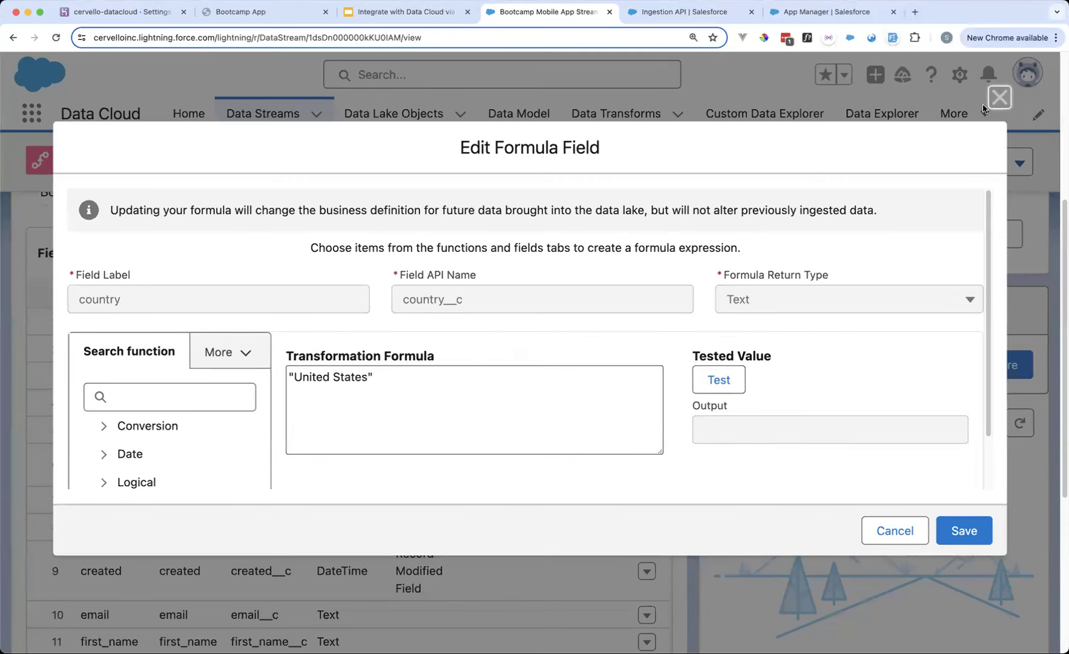
{"action": "left_click", "coordinate": [999, 97]}
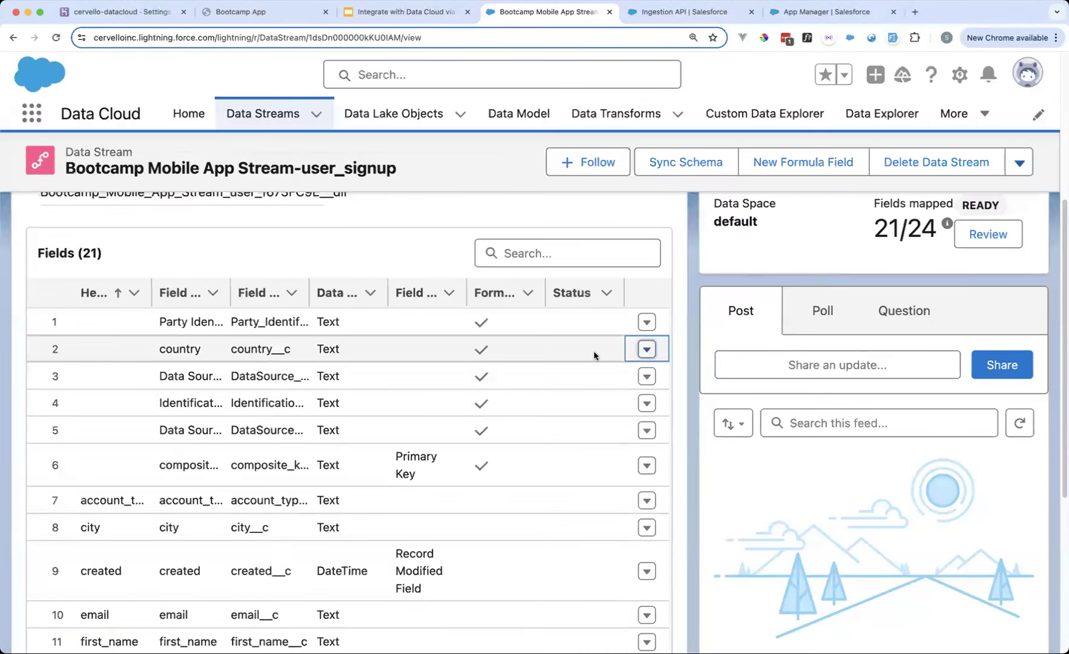
{"action": "left_click", "coordinate": [681, 295]}
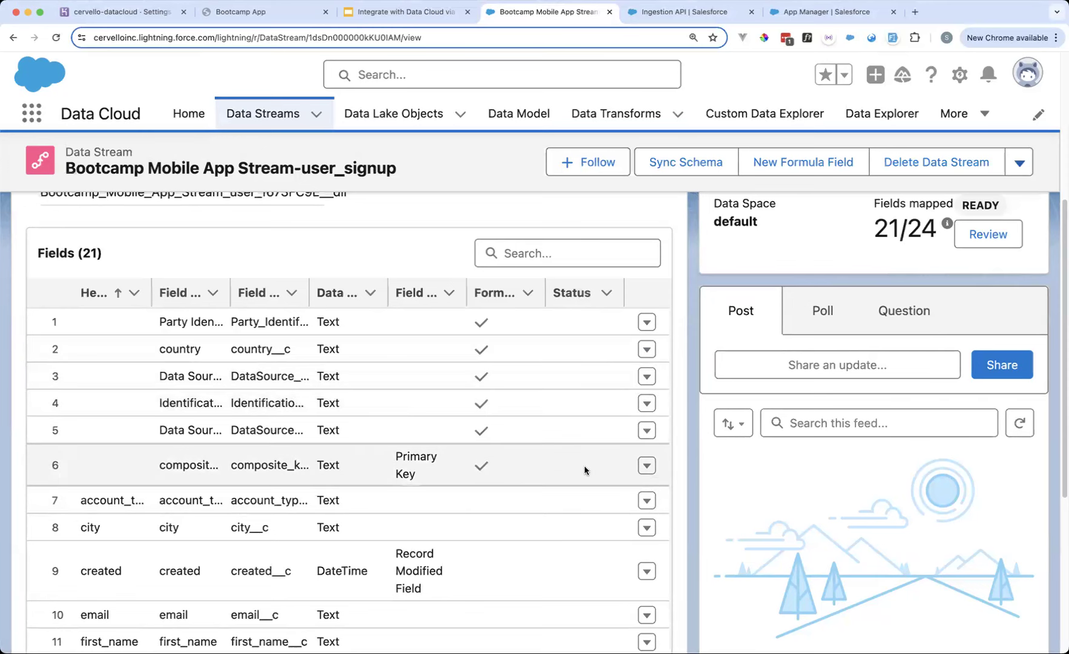
Widen the Field Label column and show the composite_key formula field's options.
{"action": "scroll", "coordinate": [584, 469], "scroll_direction": "down", "scroll_amount": 1}
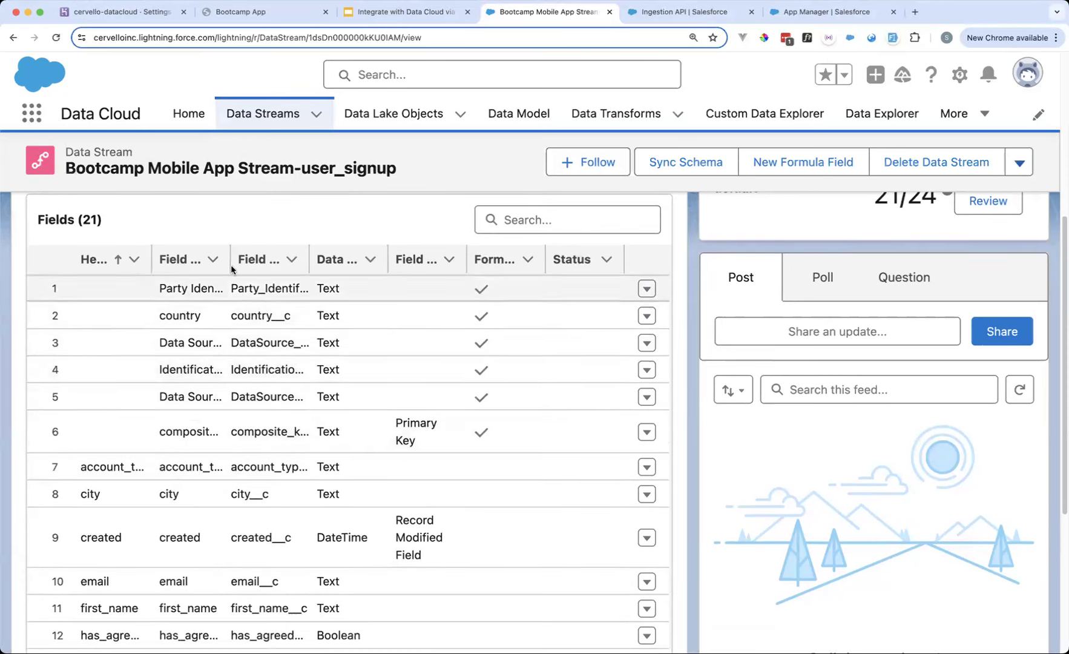
{"action": "left_click_drag", "start_coordinate": [232, 269], "coordinate": [324, 269]}
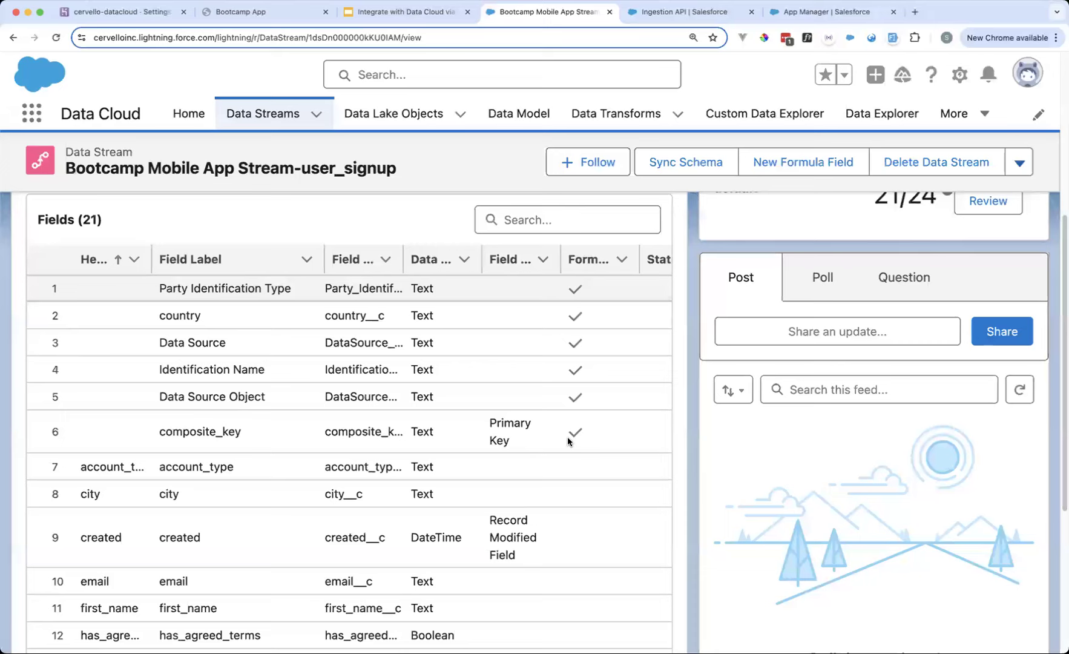
{"action": "scroll", "coordinate": [561, 449], "scroll_direction": "right", "scroll_amount": 3}
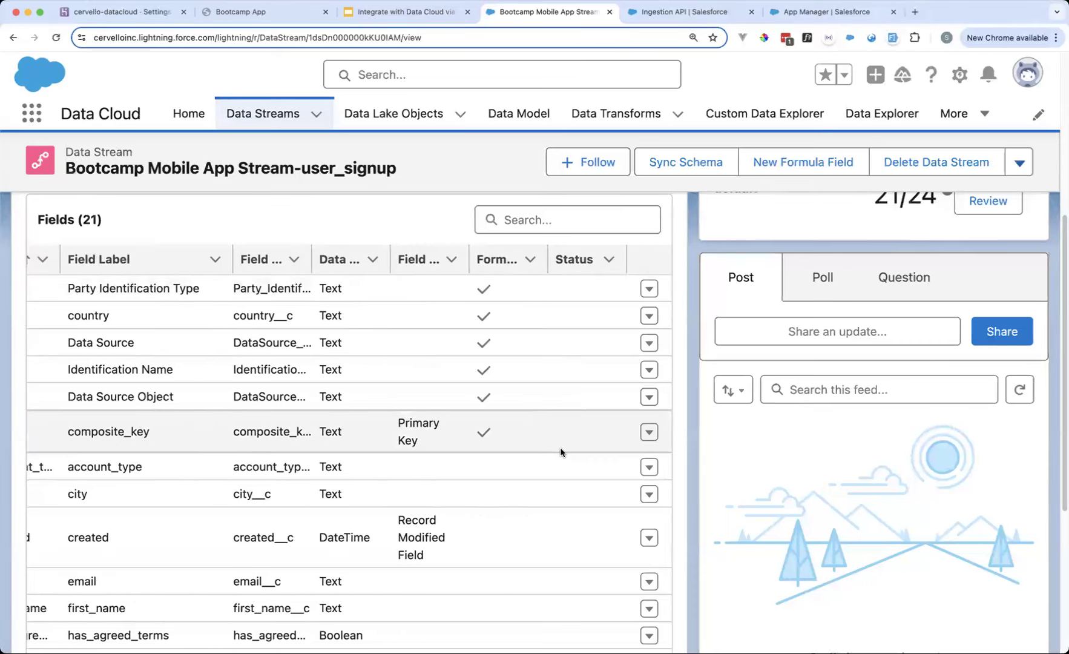
{"action": "left_click", "coordinate": [648, 431]}
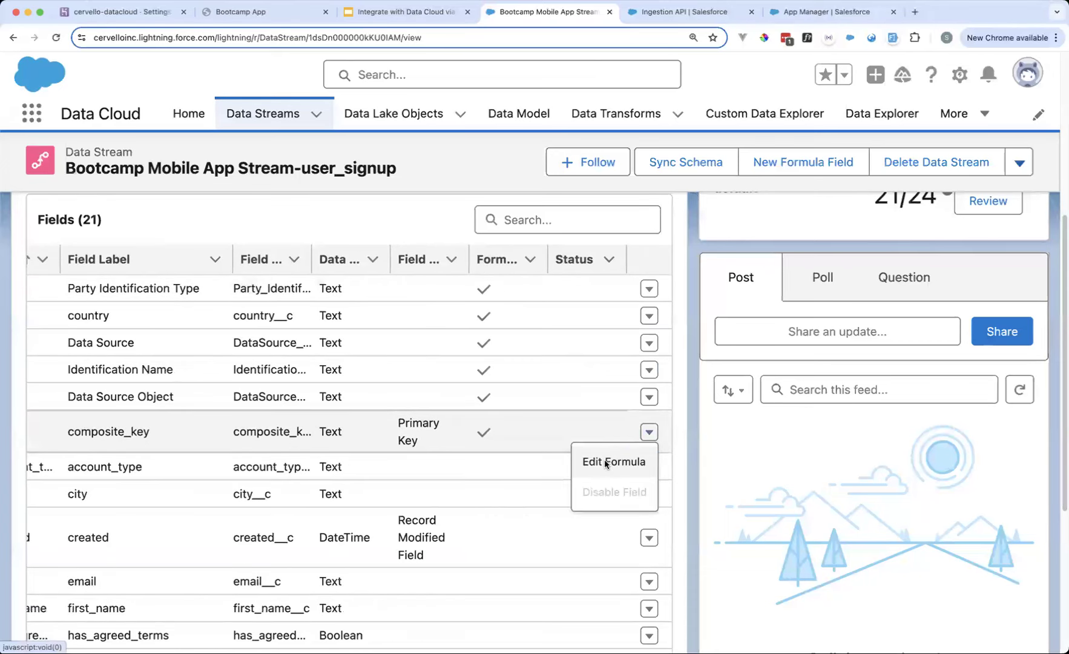
{"action": "left_click", "coordinate": [604, 460]}
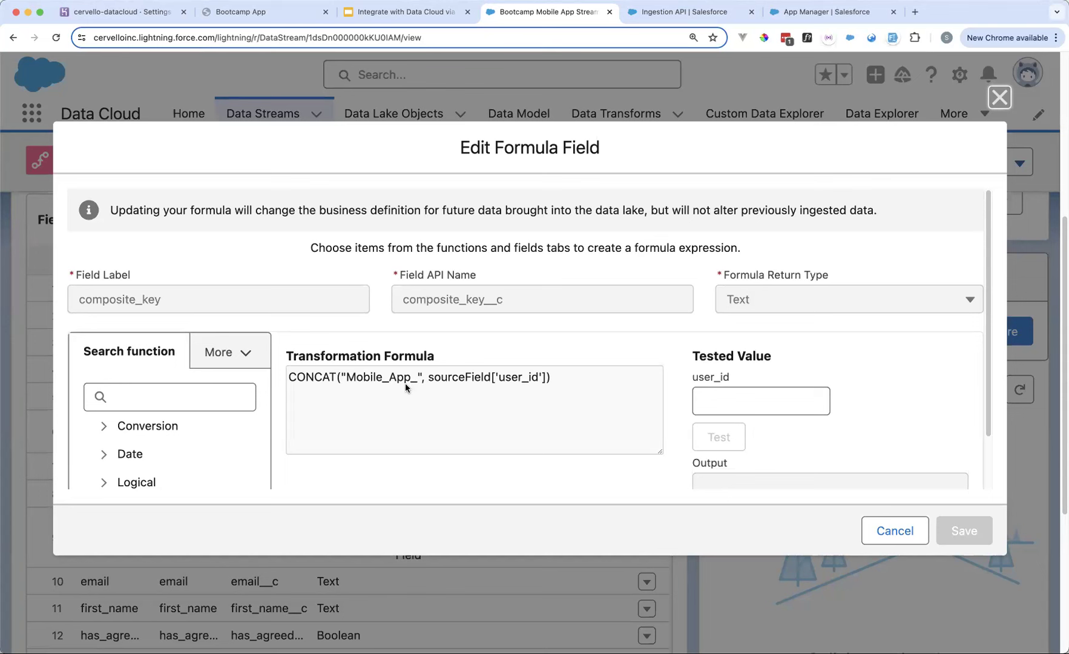
{"action": "left_click_drag", "start_coordinate": [346, 379], "coordinate": [408, 380]}
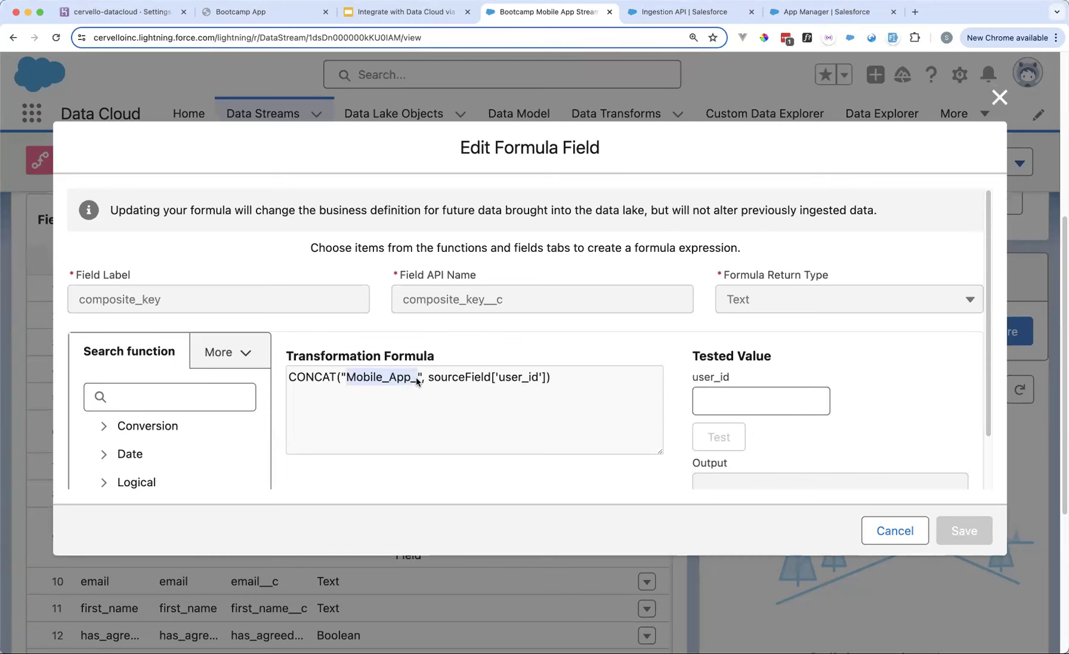
{"action": "left_click", "coordinate": [998, 98]}
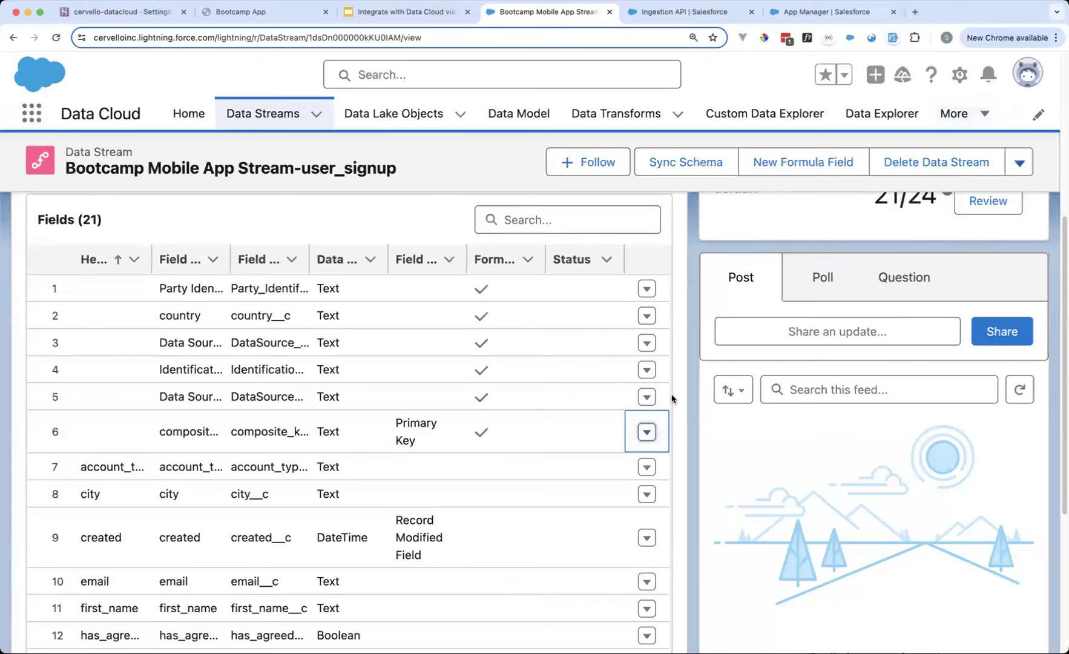
Start and cancel a new formula field, then return to the Integrate with Data Cloud slides.
{"action": "scroll", "coordinate": [493, 411], "scroll_direction": "up", "scroll_amount": 2}
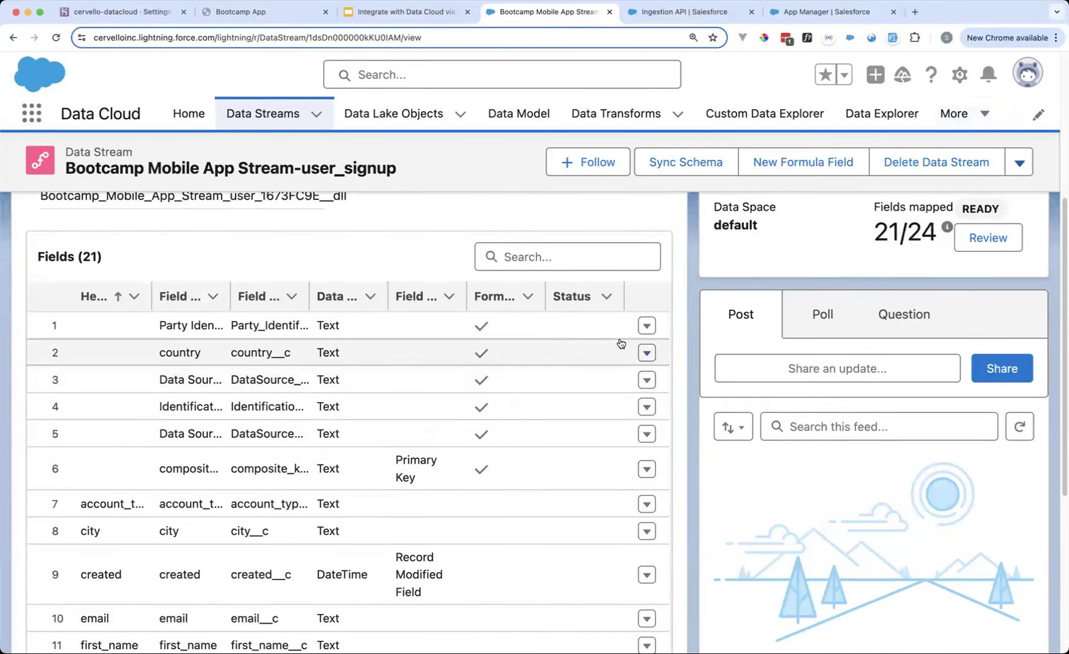
{"action": "scroll", "coordinate": [632, 344], "scroll_direction": "up", "scroll_amount": 2}
{"action": "scroll", "coordinate": [696, 262], "scroll_direction": "up", "scroll_amount": 2}
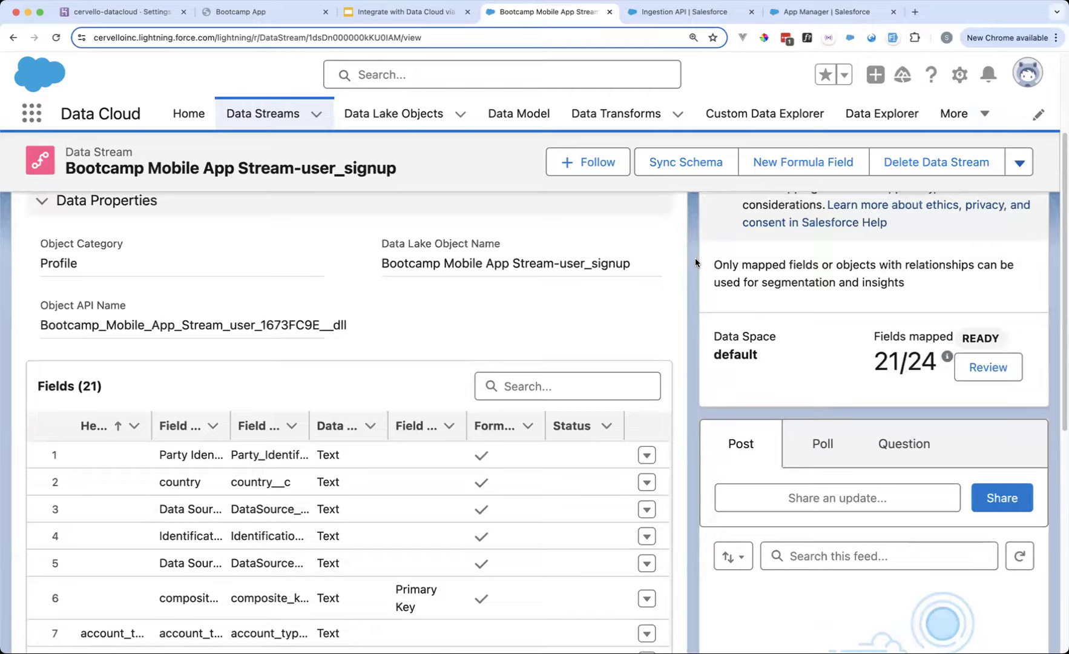
{"action": "scroll", "coordinate": [695, 257], "scroll_direction": "up", "scroll_amount": 3}
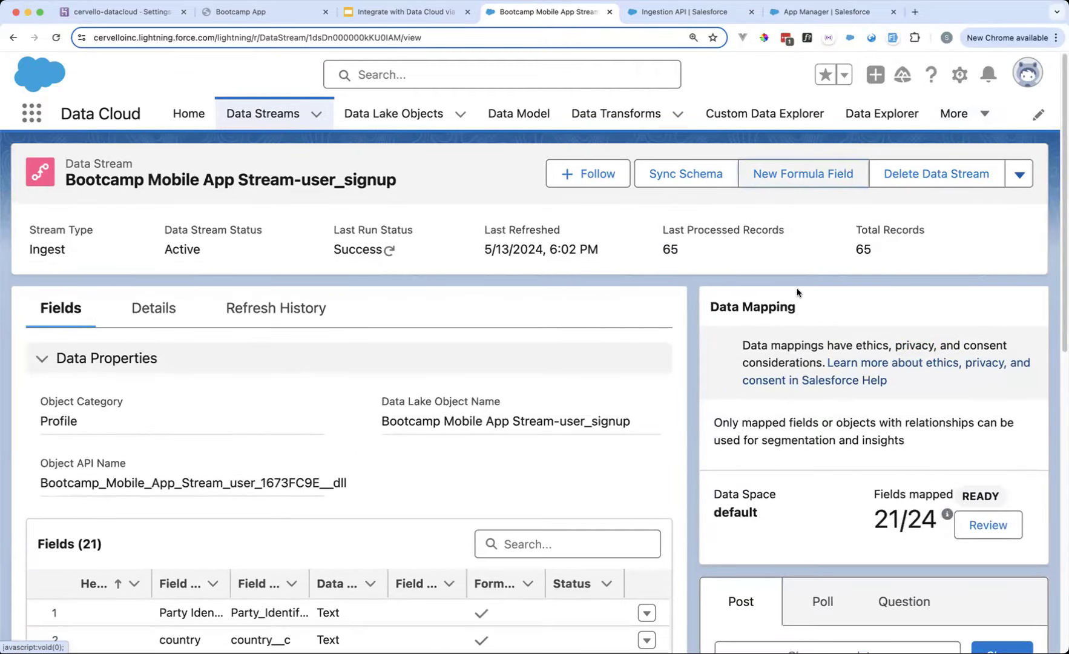
{"action": "left_click", "coordinate": [844, 173]}
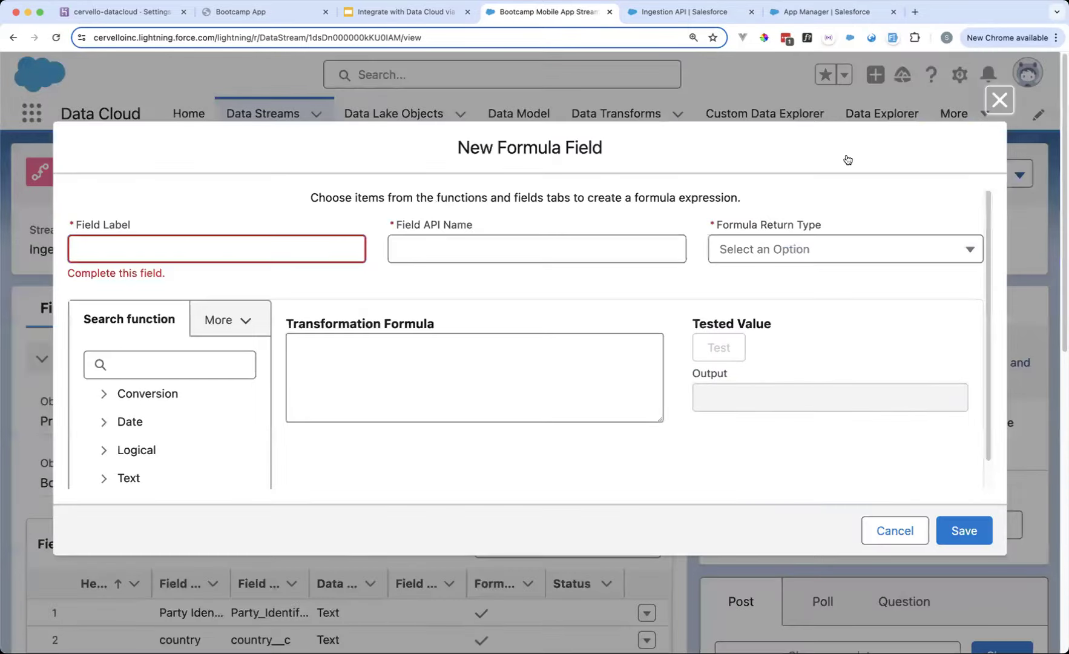
{"action": "key", "text": "Escape"}
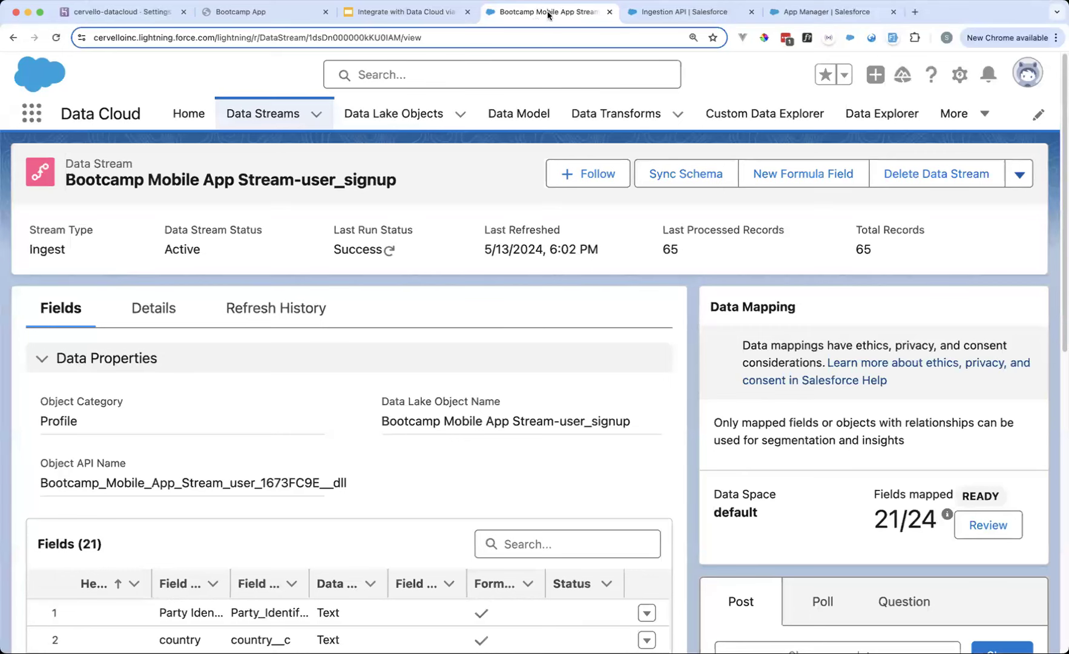
{"action": "left_click", "coordinate": [422, 16]}
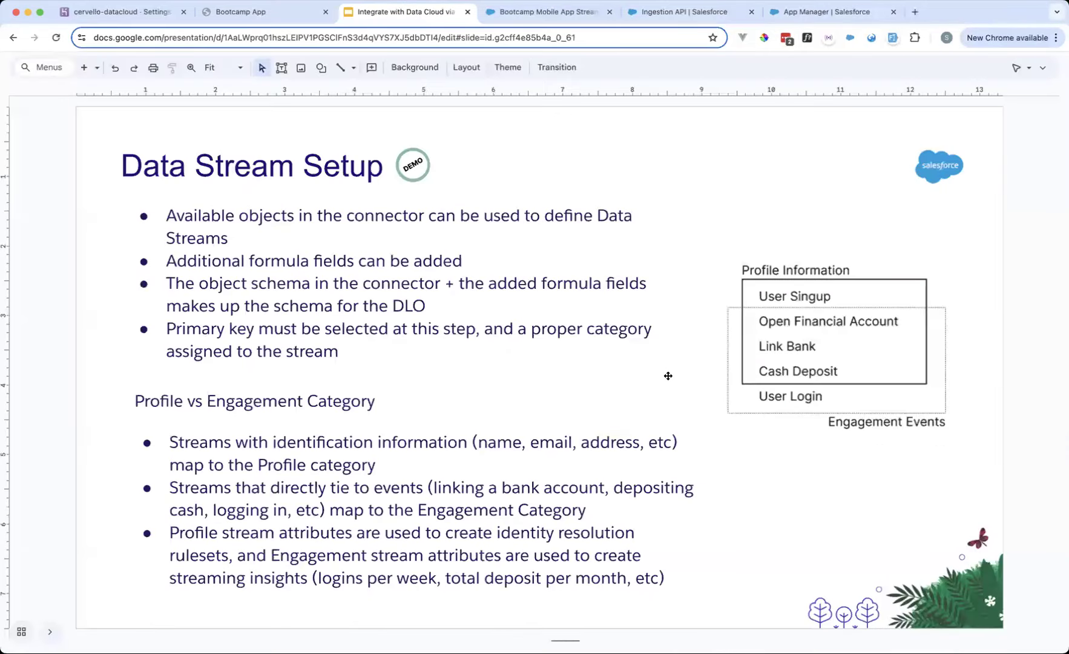